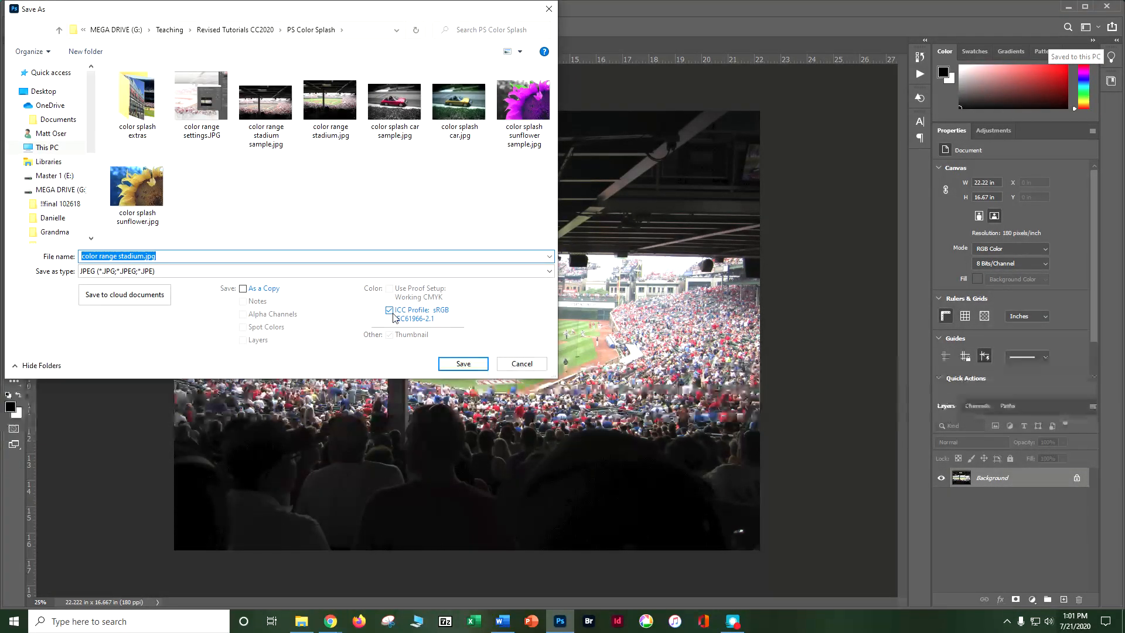
# Step: Save the stadium photo as a Photoshop (PSD) file, naming it with the author's name prefix followed by "_color range stadium"
pyautogui.write('doser_)')
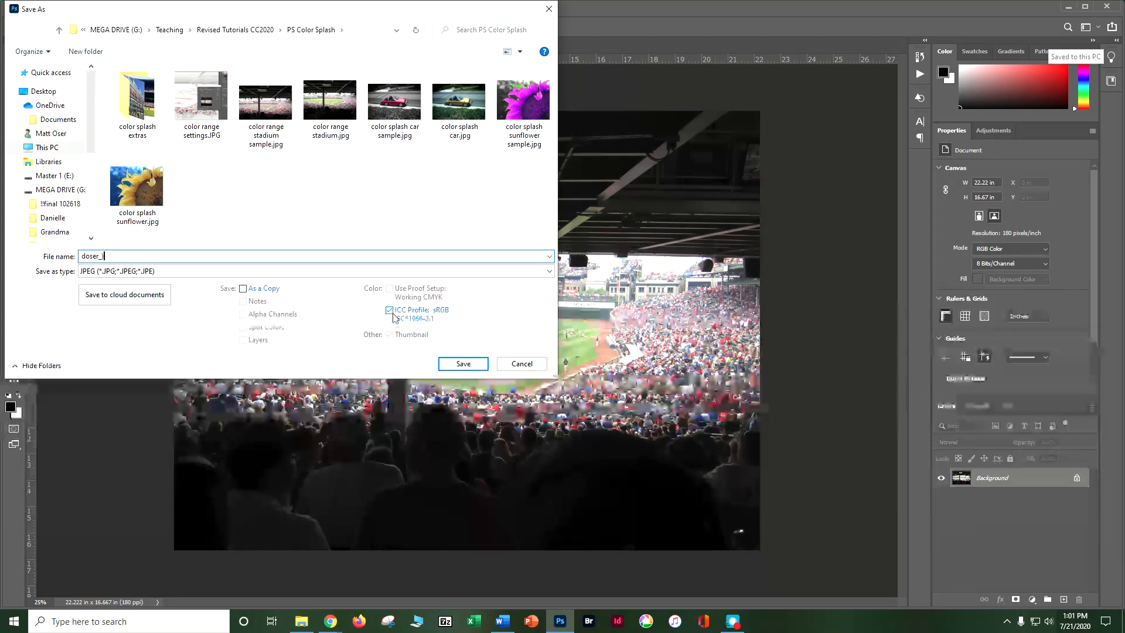
pyautogui.press('BackSpace')
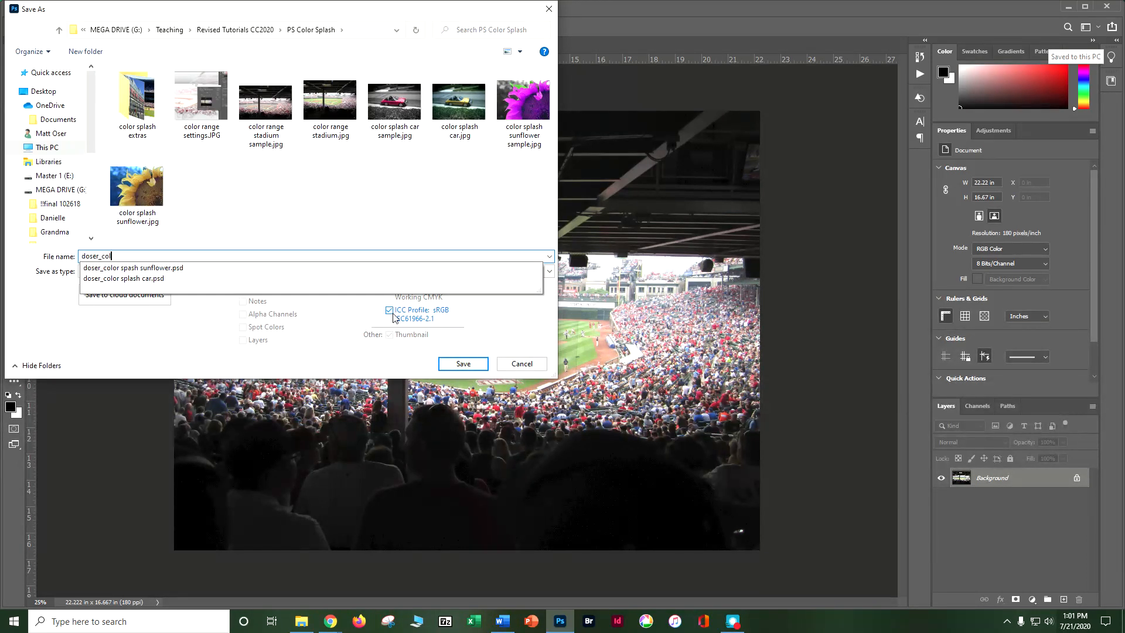
pyautogui.write('color range g')
pyautogui.write('tadium')
pyautogui.click(141, 271)
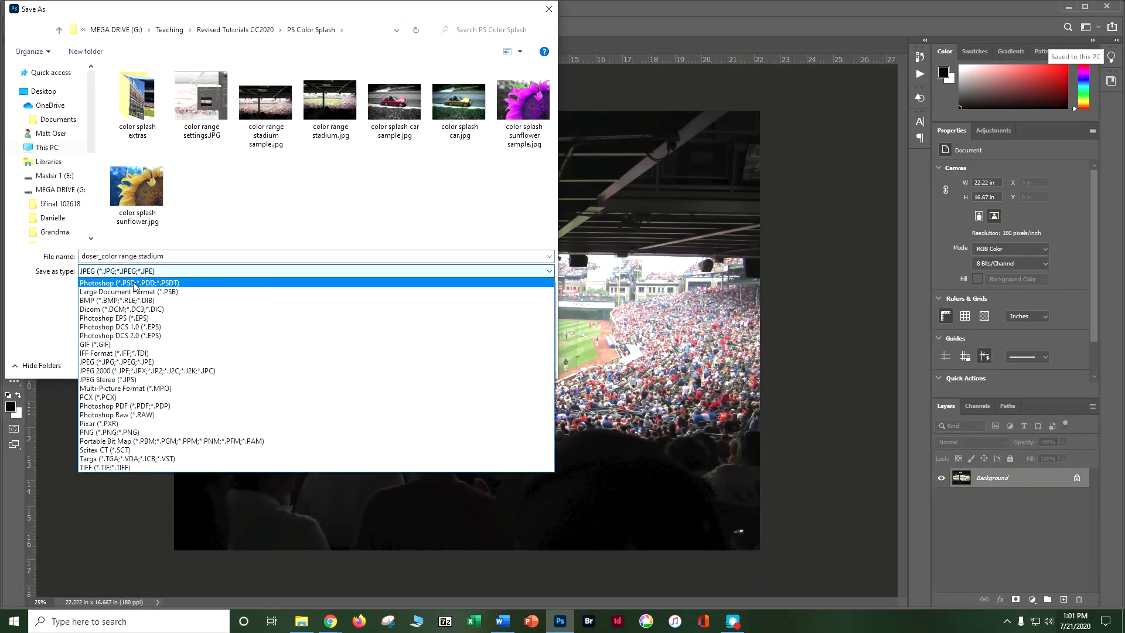
pyautogui.click(135, 283)
pyautogui.click(462, 364)
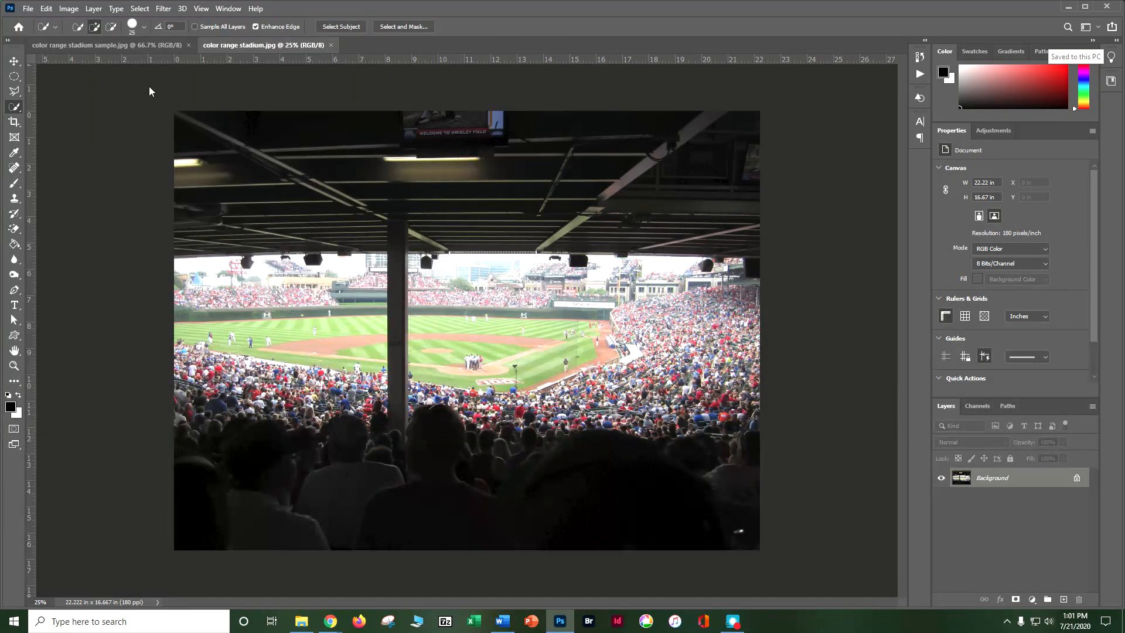
# Step: Resize the image to 6 inches wide at 300 pixels/inch with proportions linked, and save the file
pyautogui.click(69, 8)
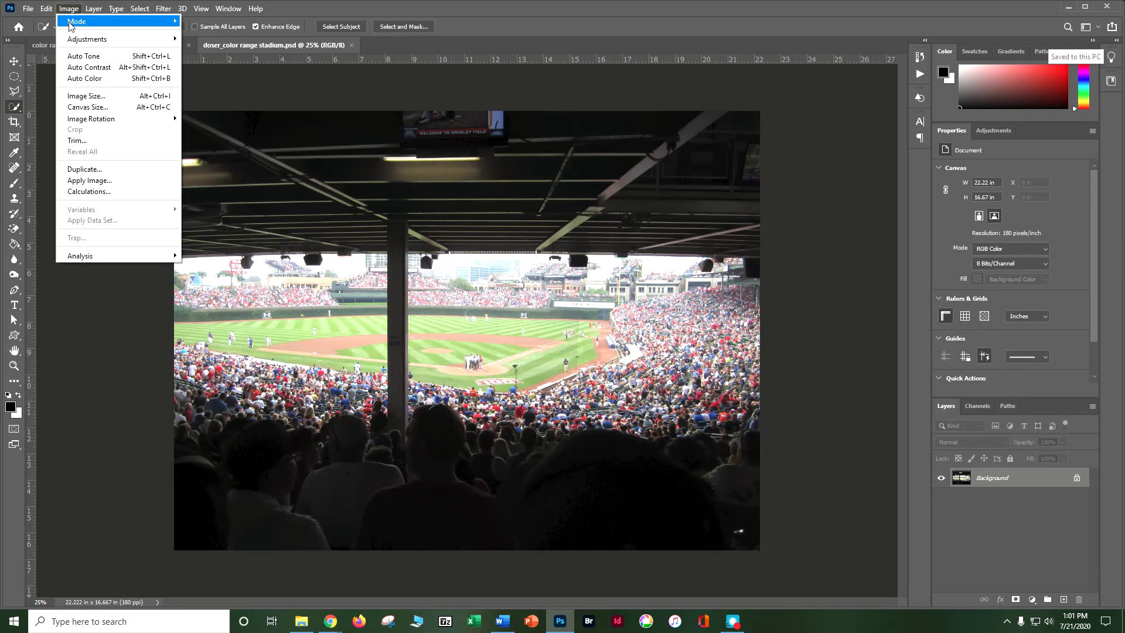
pyautogui.click(86, 95)
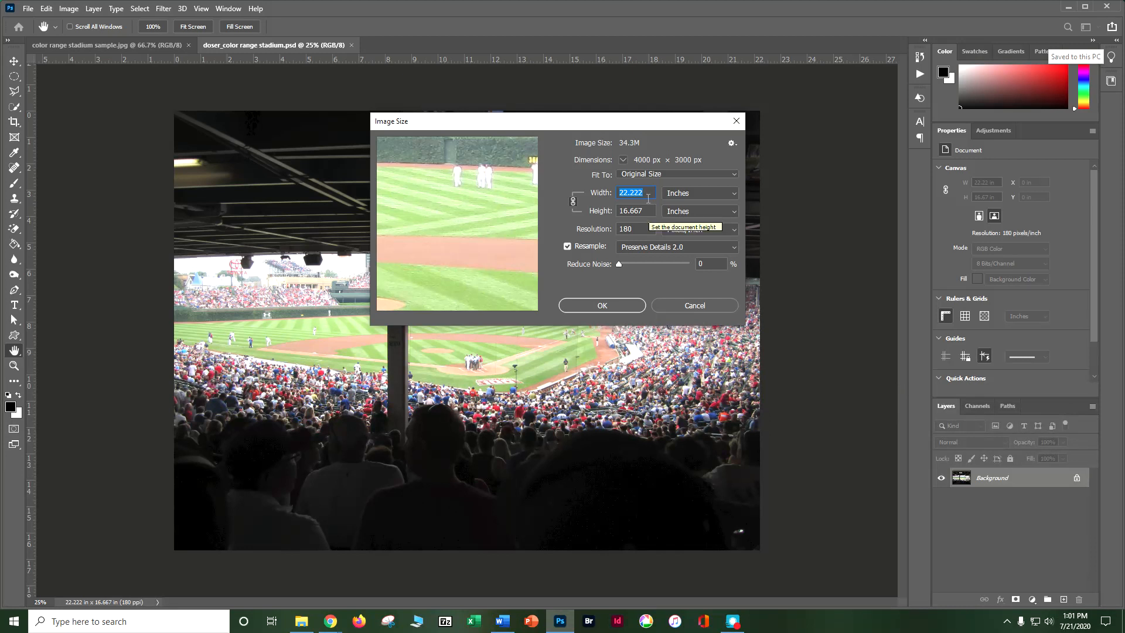
pyautogui.write('6')
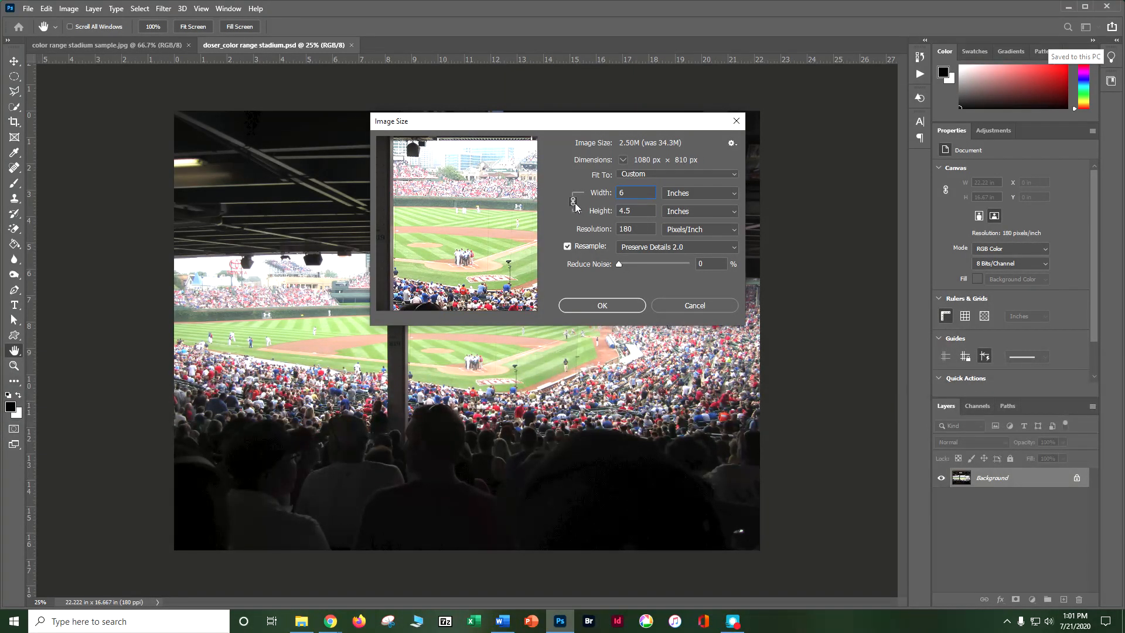
pyautogui.press('Tab')
pyautogui.press('Tab')
pyautogui.write('300')
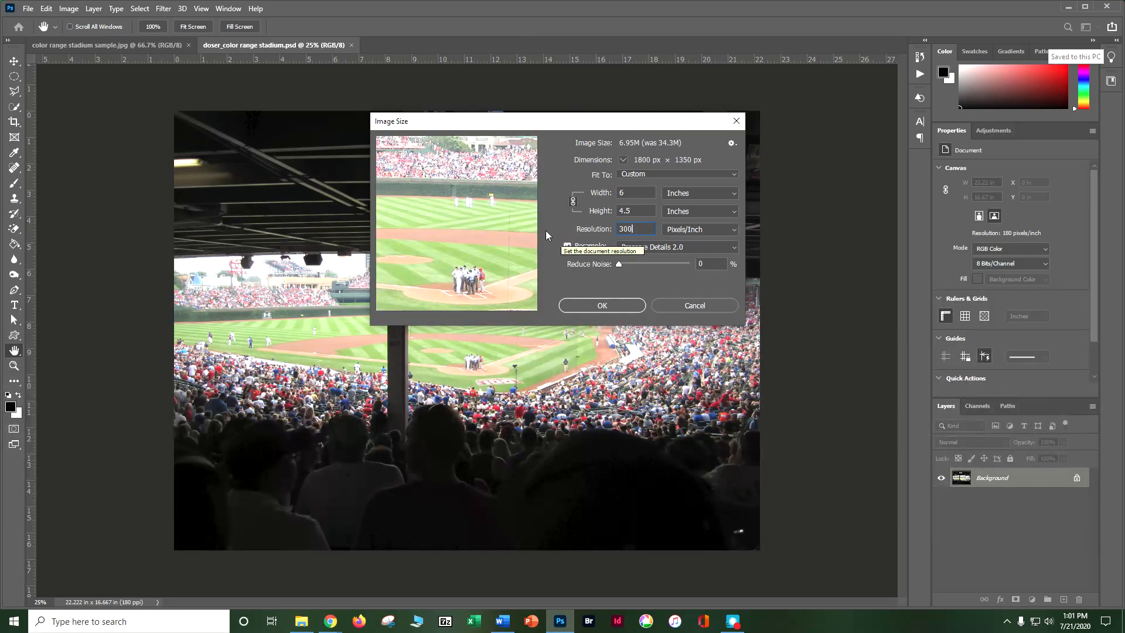
pyautogui.click(593, 304)
pyautogui.hotkey('ctrl', 's')
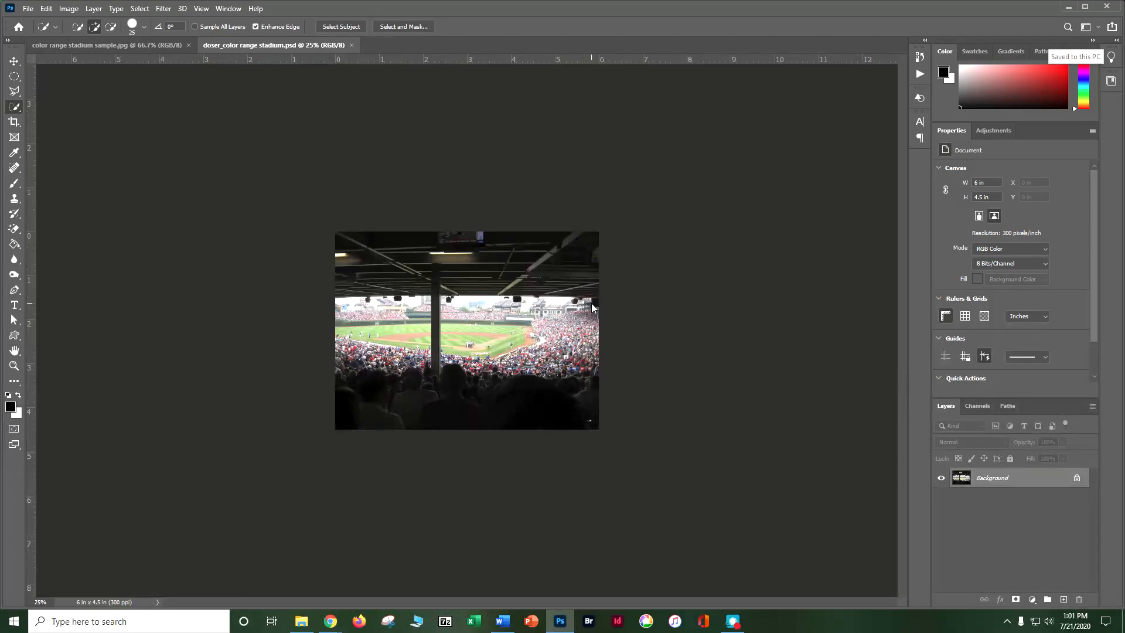
# Step: Apply Auto Tone and Auto Contrast to the stadium photo and save the file
pyautogui.hotkey('ctrl', '+')
pyautogui.hotkey('ctrl', '+')
pyautogui.hotkey('ctrl', '+')
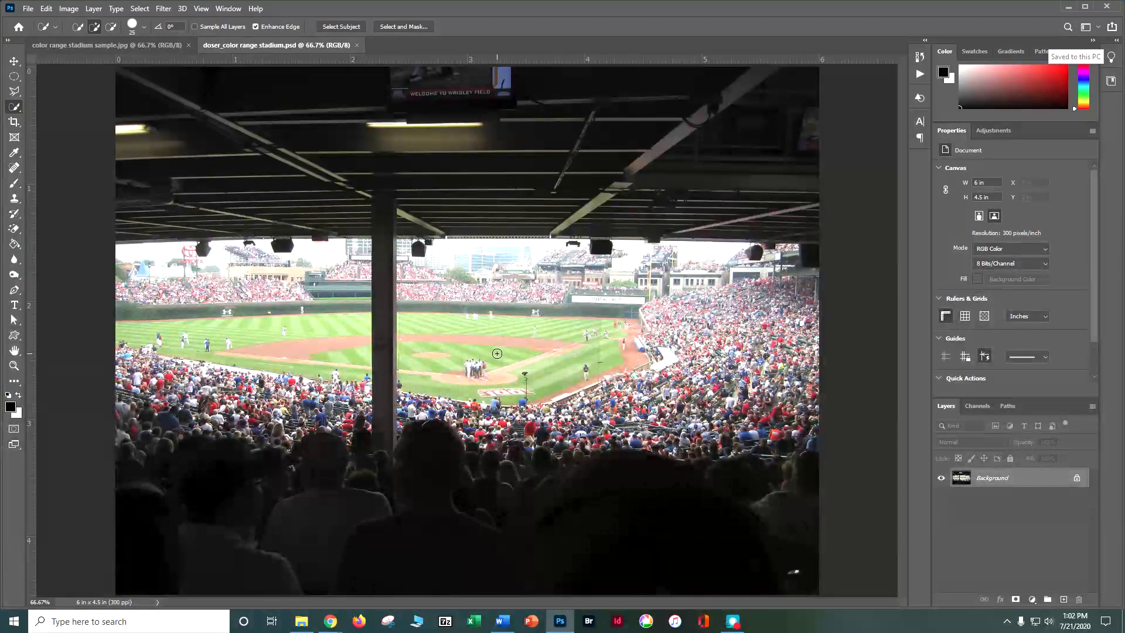
pyautogui.click(70, 8)
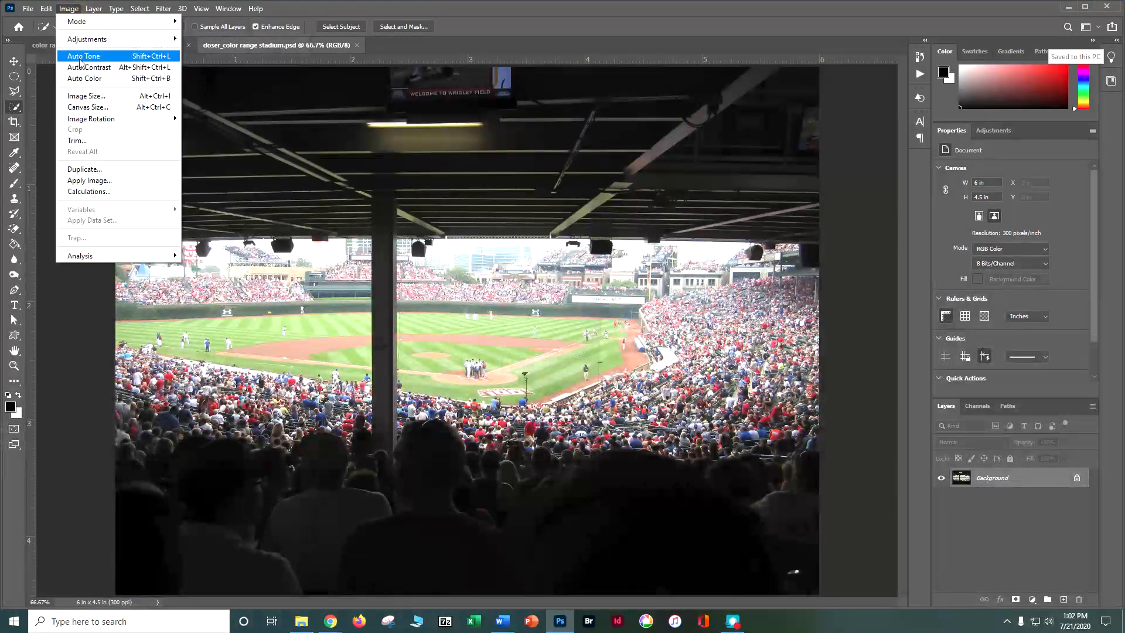
pyautogui.click(80, 61)
pyautogui.click(70, 10)
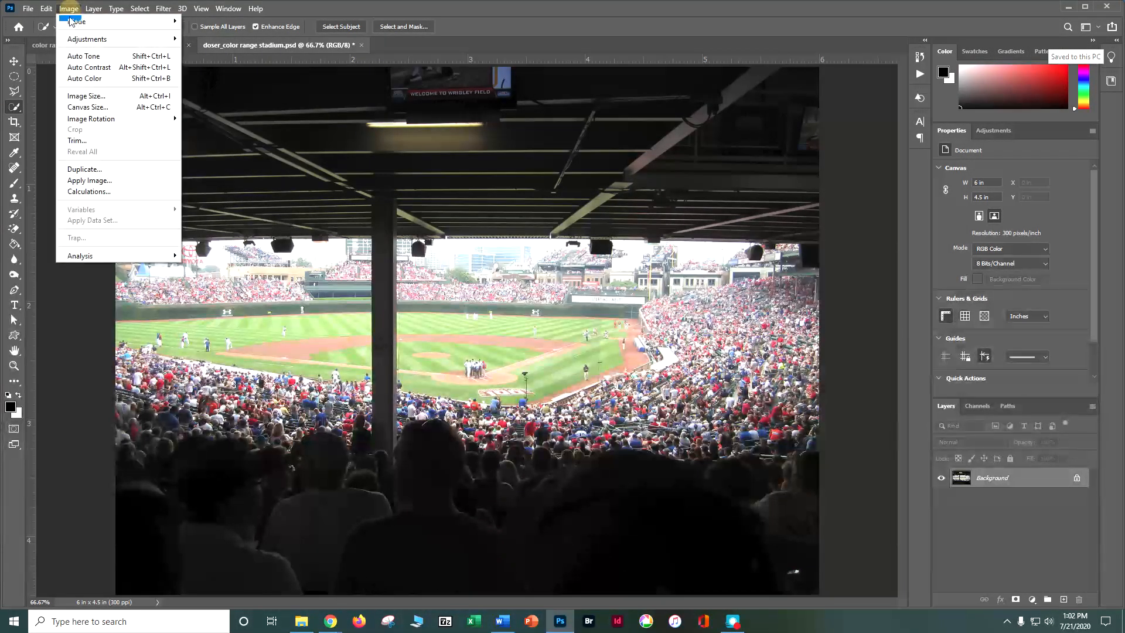
pyautogui.click(73, 67)
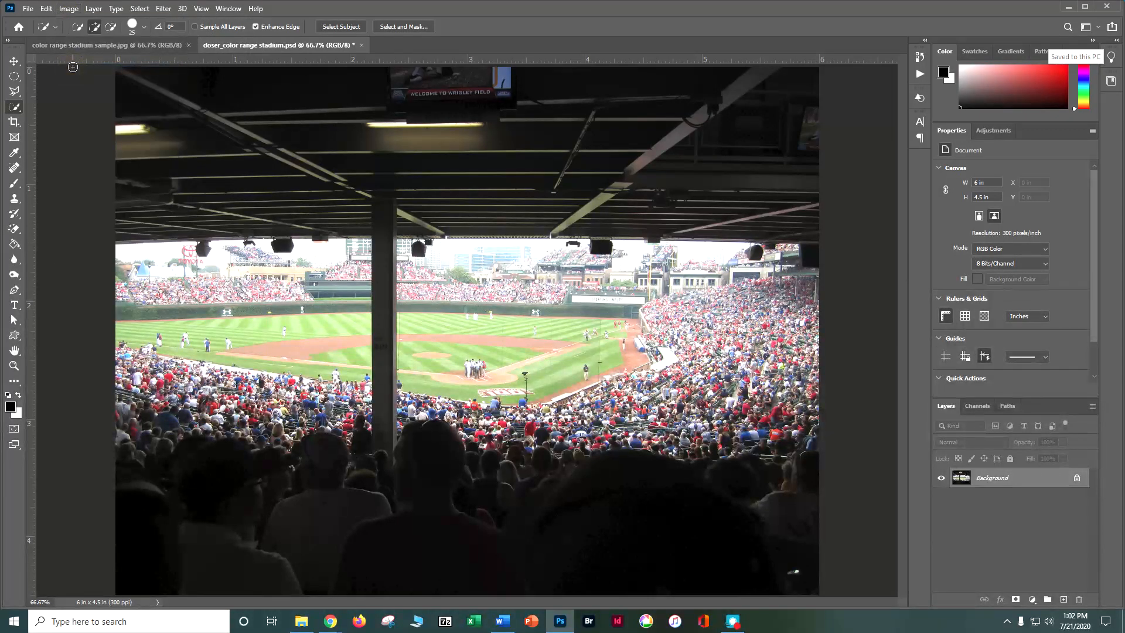
pyautogui.hotkey('ctrl', 's')
# Step: Start a Color Range selection on the photo and set its thumbnail to show the image
pyautogui.click(138, 10)
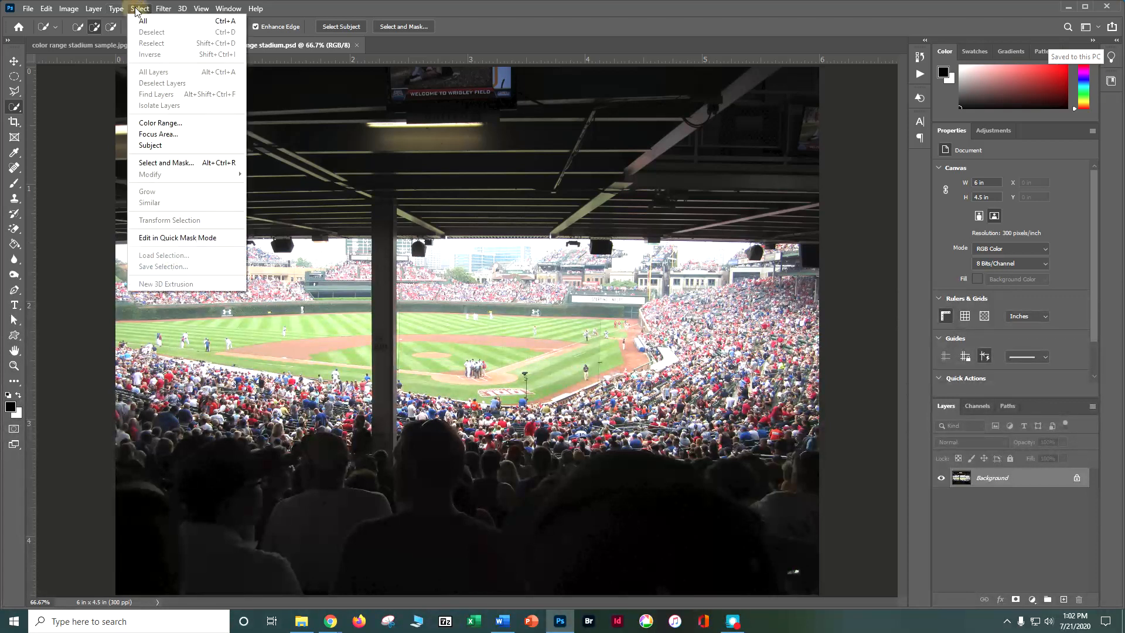
pyautogui.click(173, 125)
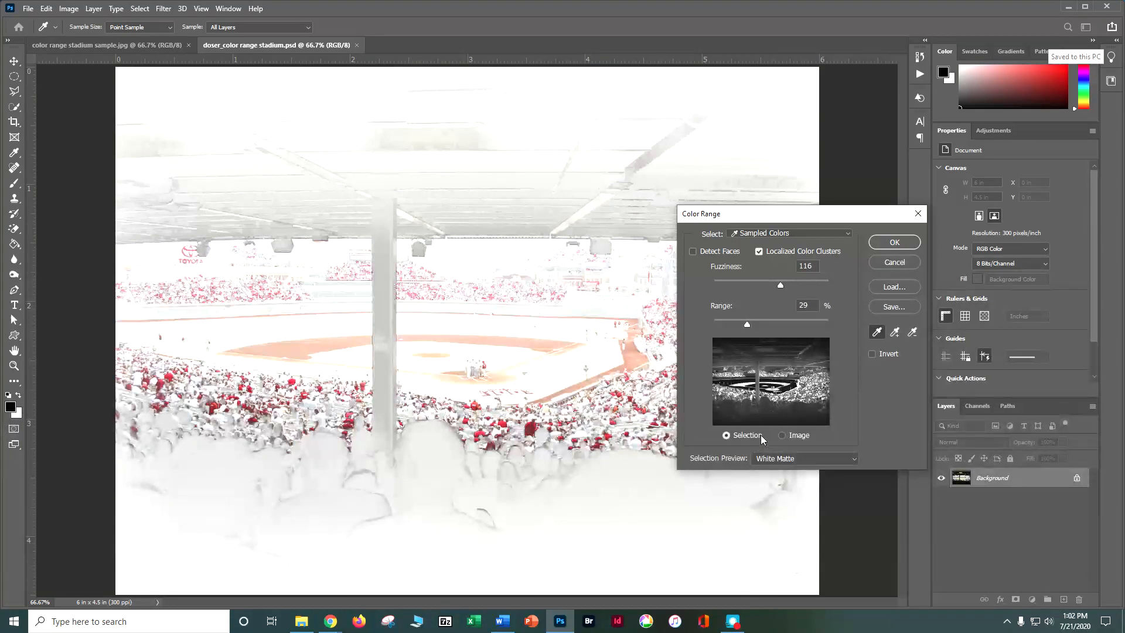
pyautogui.click(782, 436)
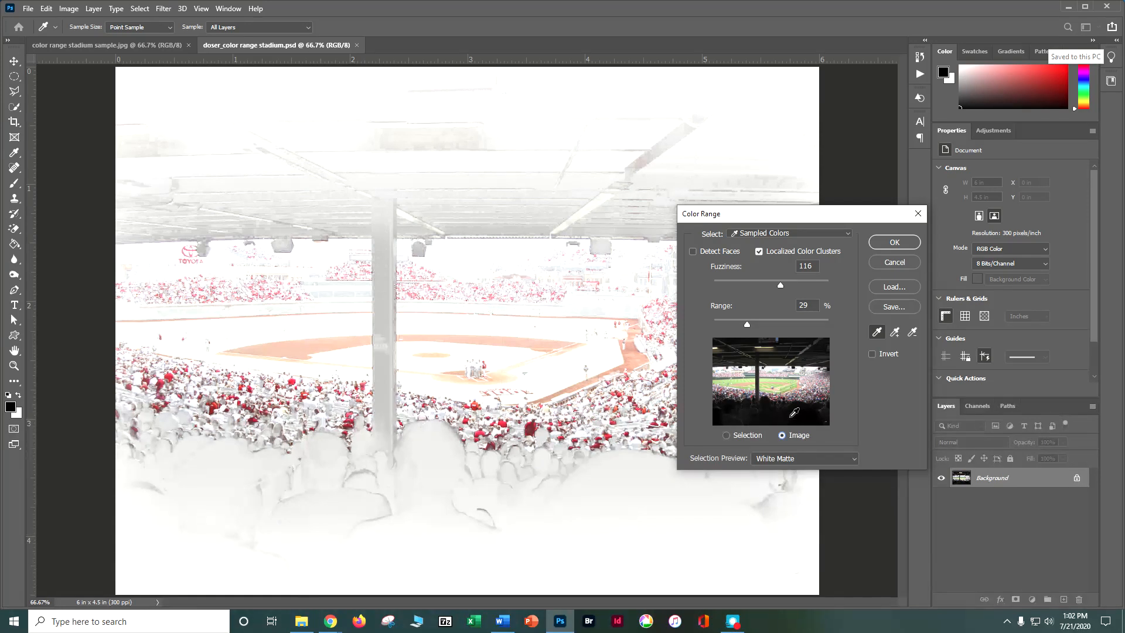
# Step: Try the Quick Mask selection preview for the color range and return to White Matte
pyautogui.click(793, 459)
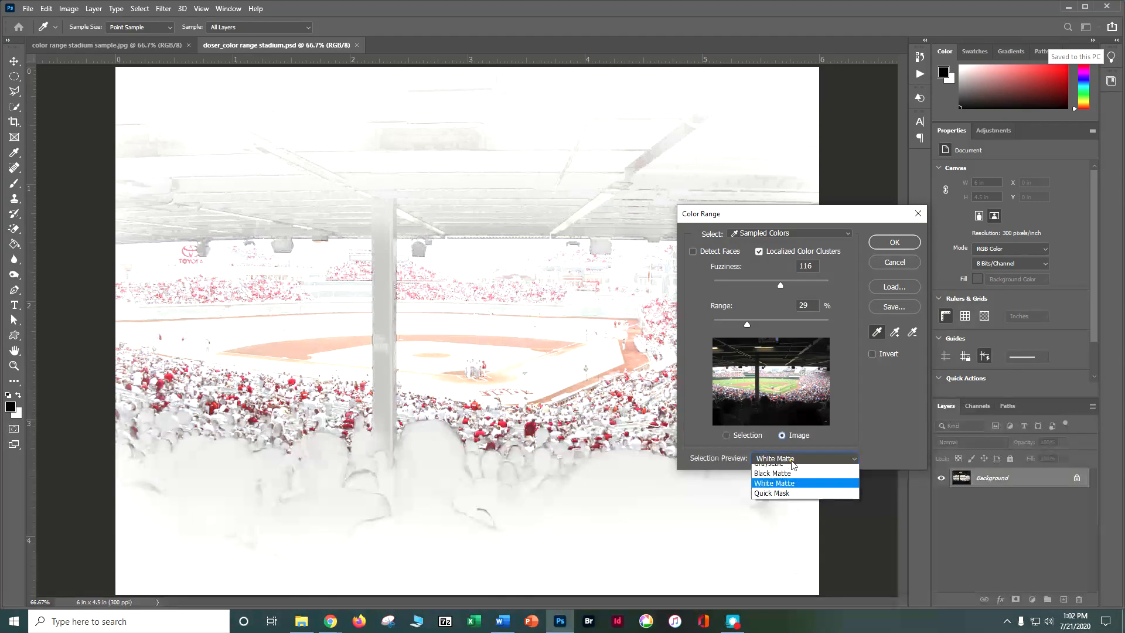
pyautogui.click(782, 520)
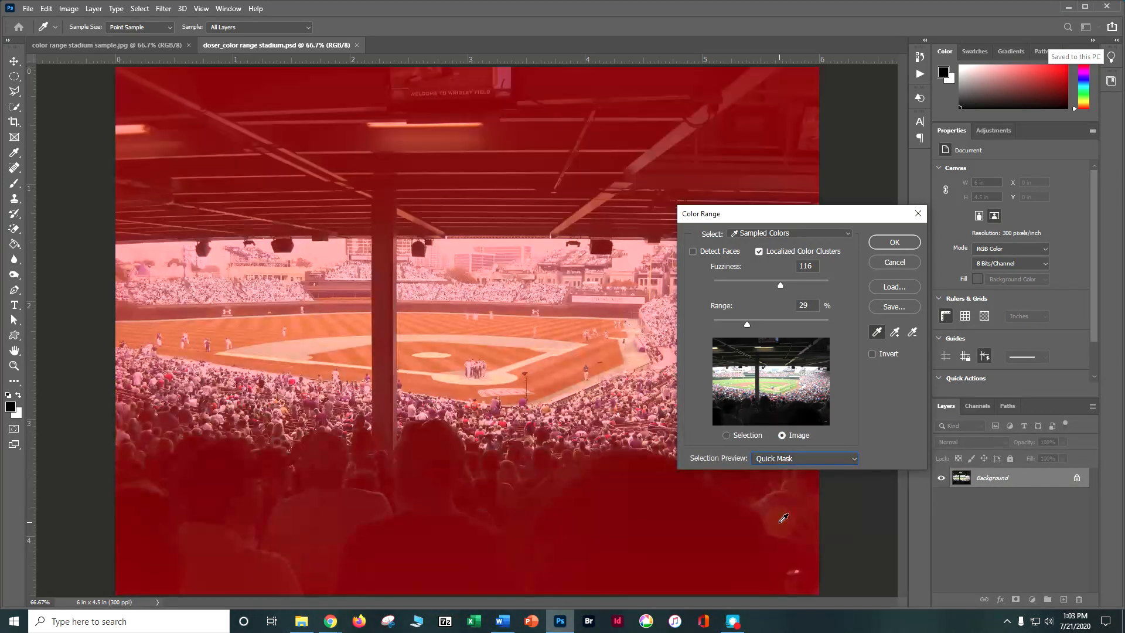
pyautogui.click(790, 459)
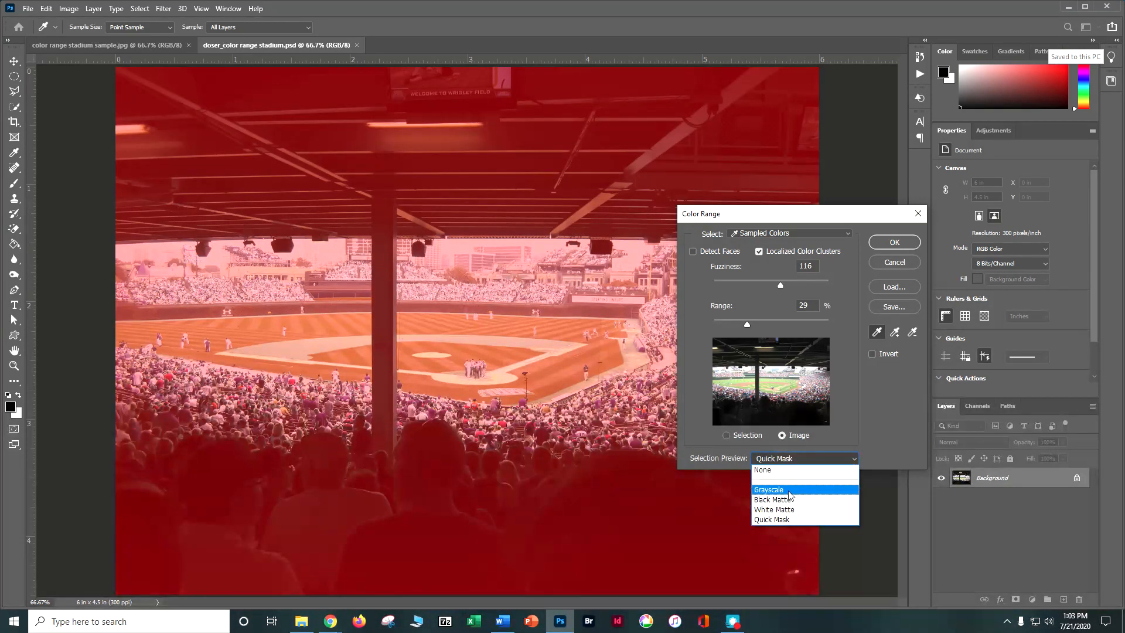
pyautogui.click(790, 509)
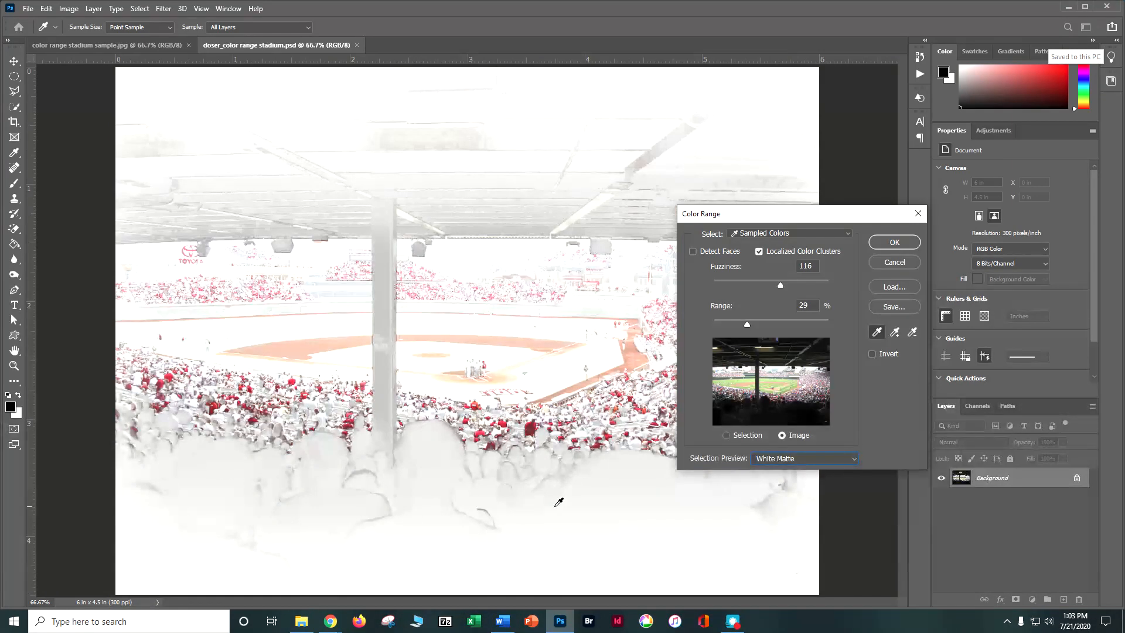
# Step: Sample the dark red shirt in the crowd, add two more nearby reds, and set Fuzziness to 131
pyautogui.click(533, 426)
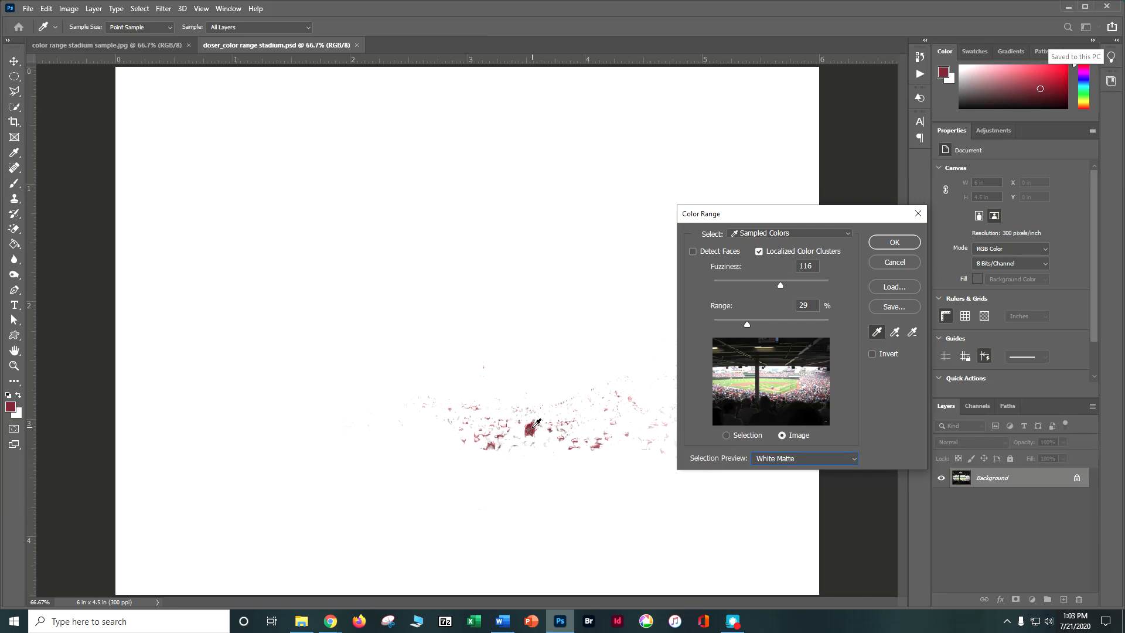
pyautogui.click(895, 332)
pyautogui.click(598, 444)
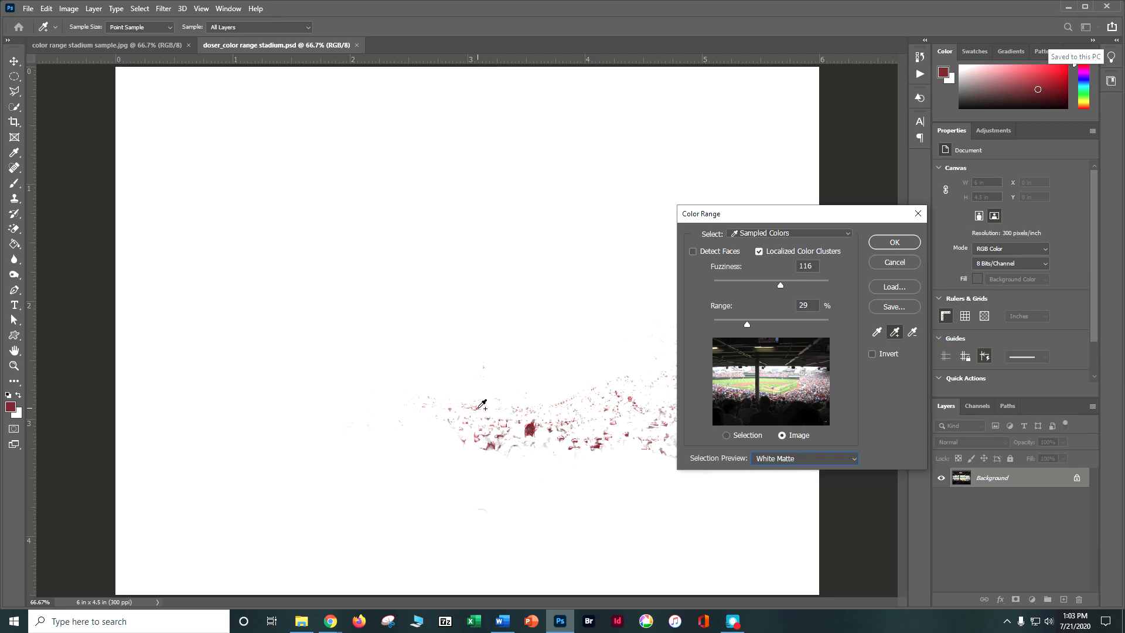
pyautogui.click(479, 404)
pyautogui.moveTo(779, 284)
pyautogui.mouseDown()
pyautogui.moveTo(800, 285)
pyautogui.moveTo(790, 286)
pyautogui.mouseUp()
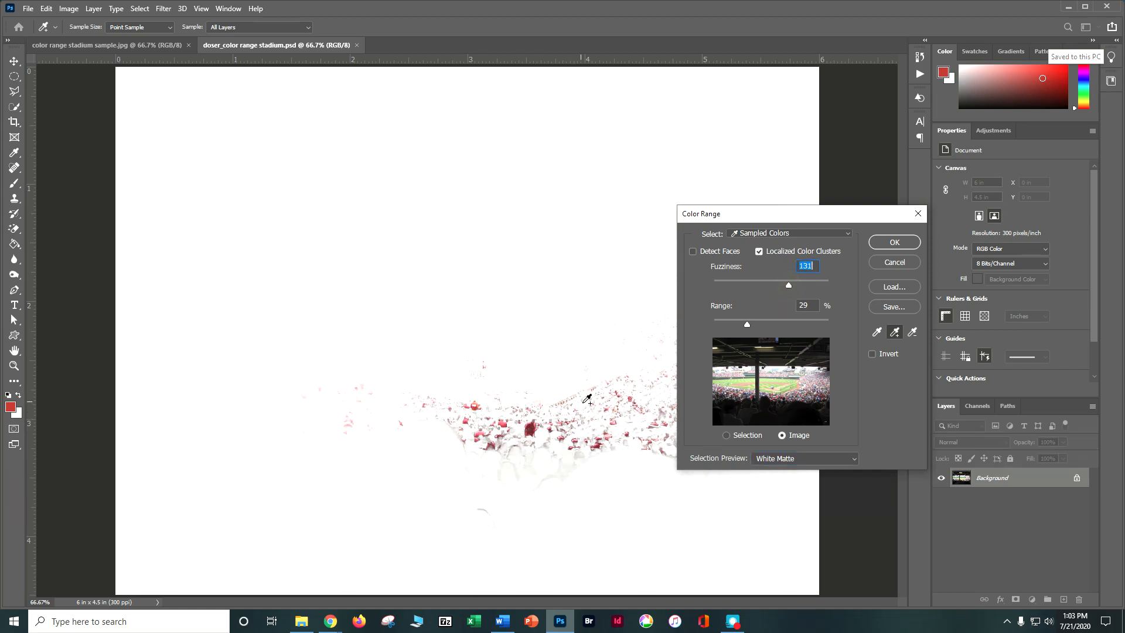
# Step: Add a color from the crowd right of the pillar to the range and subtract a nearby one
pyautogui.click(615, 421)
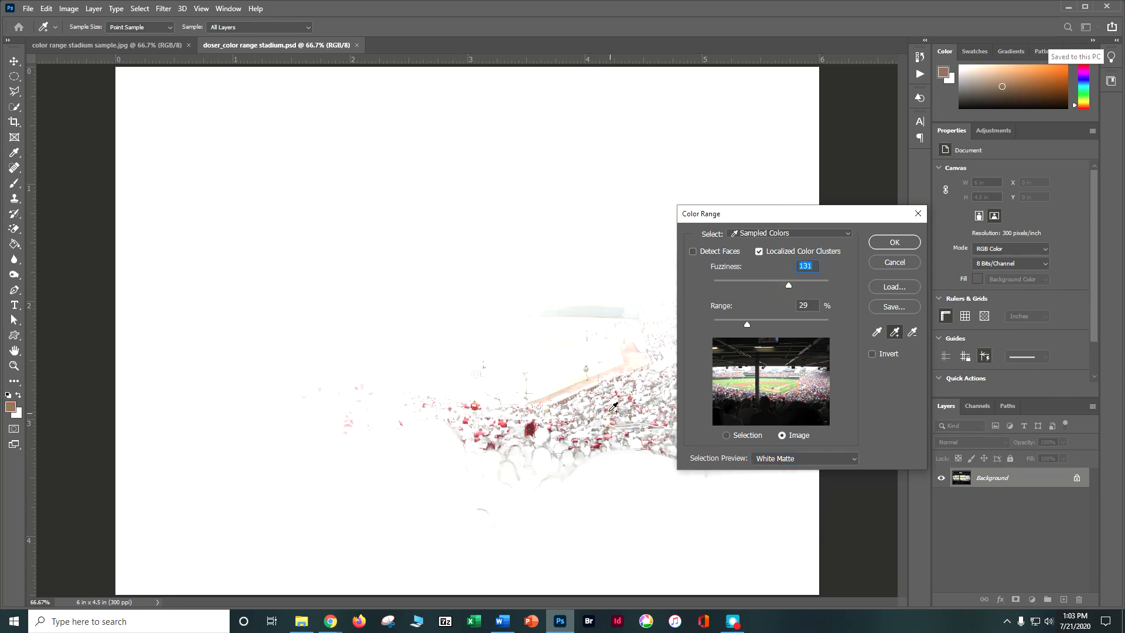
pyautogui.click(912, 332)
pyautogui.click(609, 433)
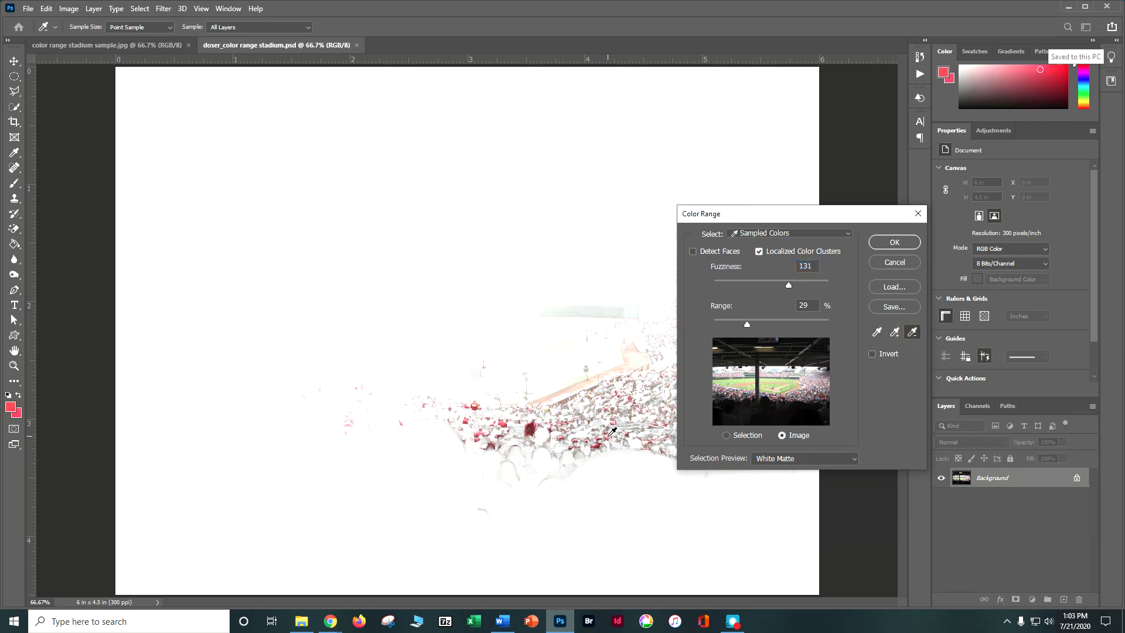
# Step: Add more color samples from the crowd right of the pillar and one from the dialog's image thumbnail
pyautogui.click(895, 332)
pyautogui.click(650, 444)
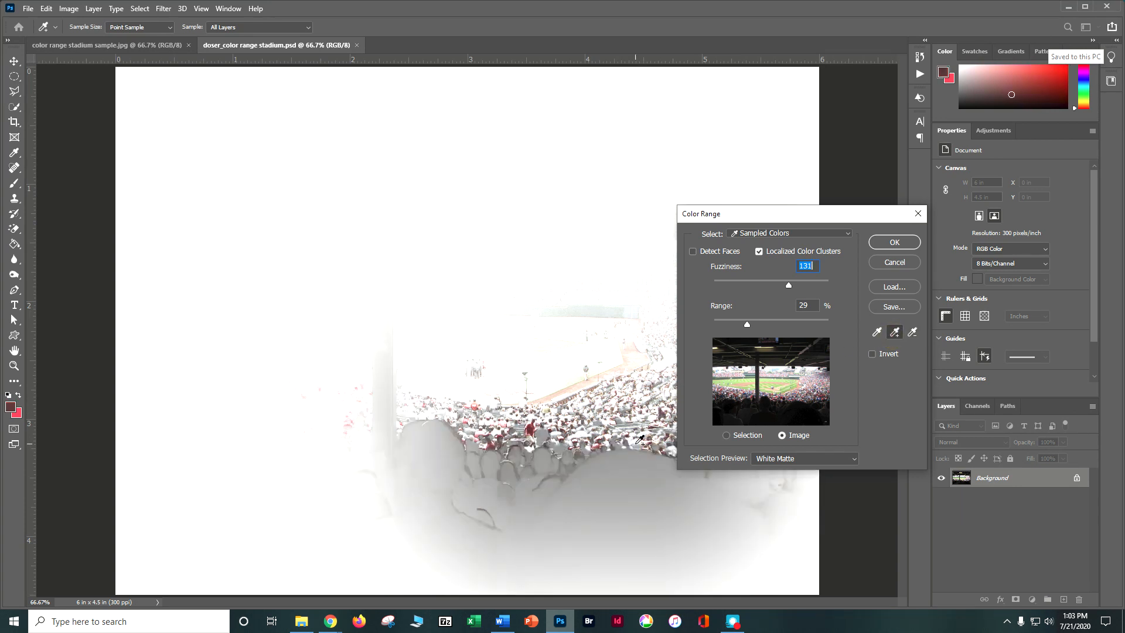
pyautogui.click(723, 389)
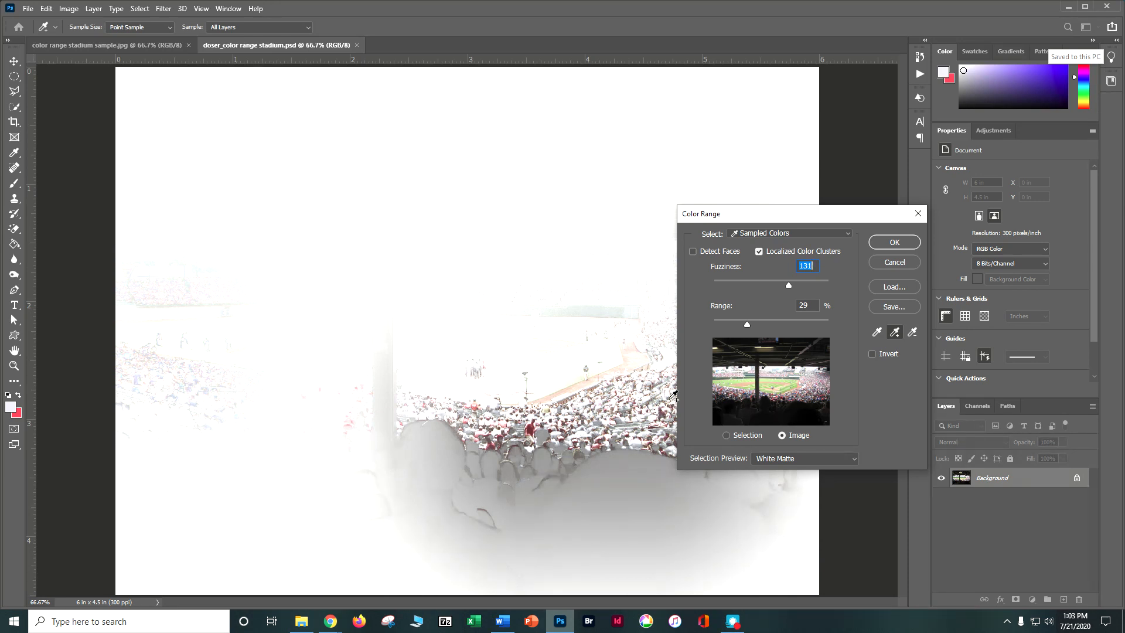
pyautogui.click(601, 443)
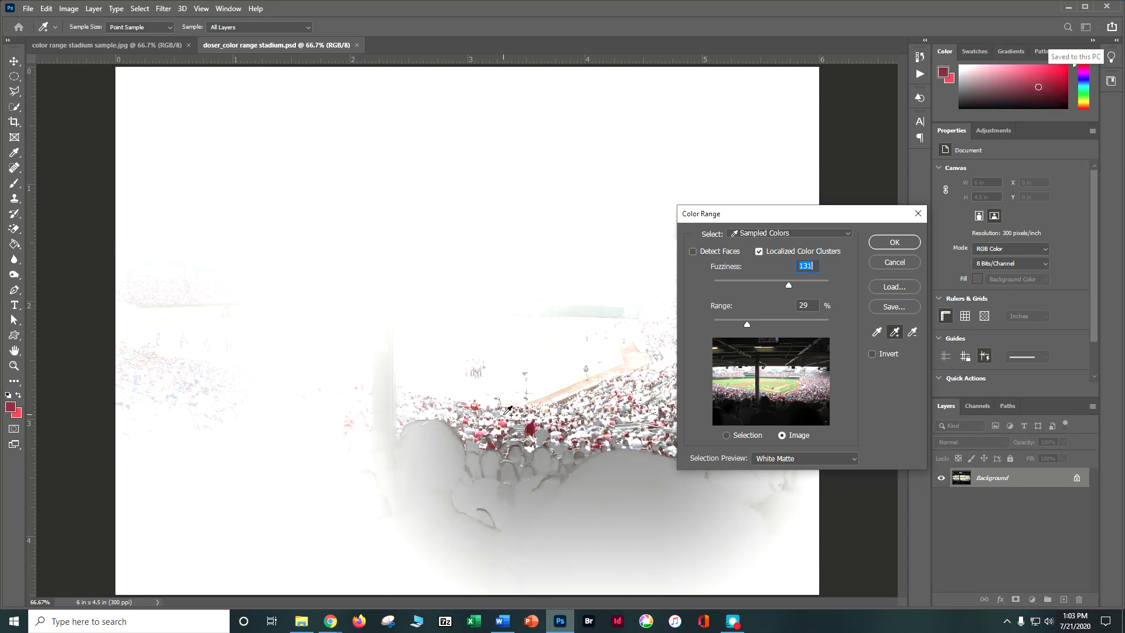
pyautogui.click(479, 401)
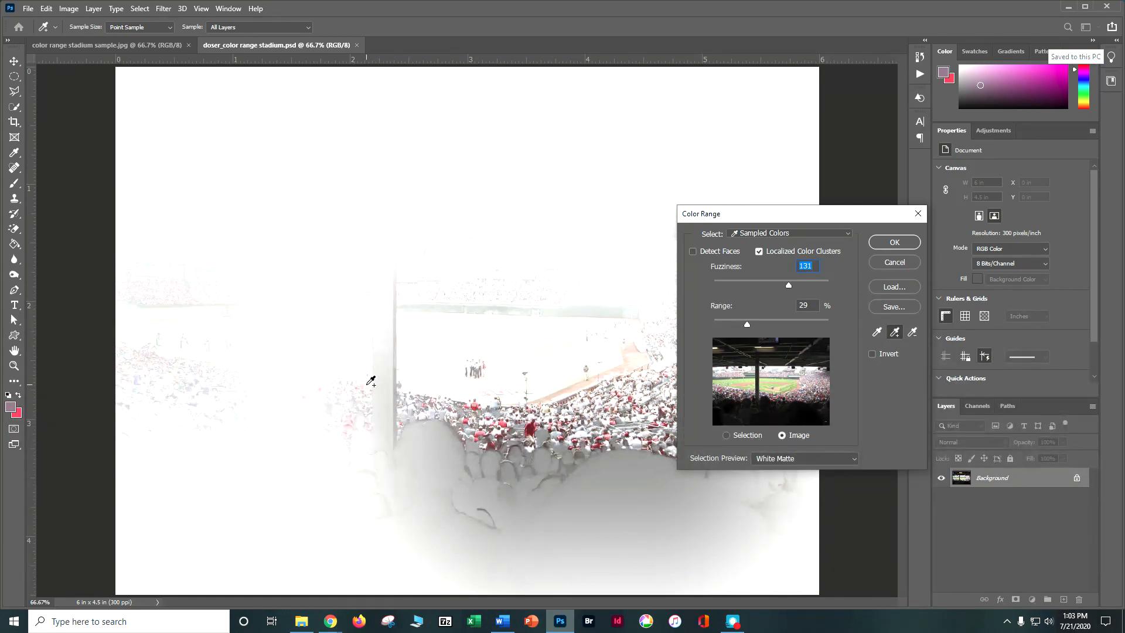
# Step: Add four color samples across the lower stands left of the pillar to the color range
pyautogui.click(365, 383)
pyautogui.click(292, 381)
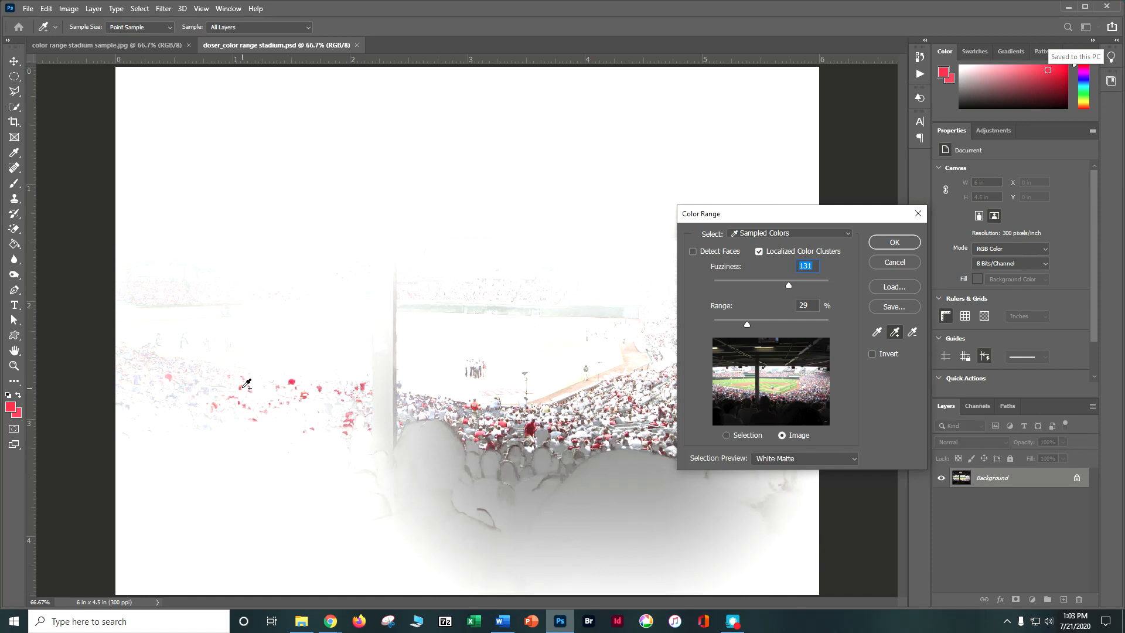
pyautogui.click(220, 379)
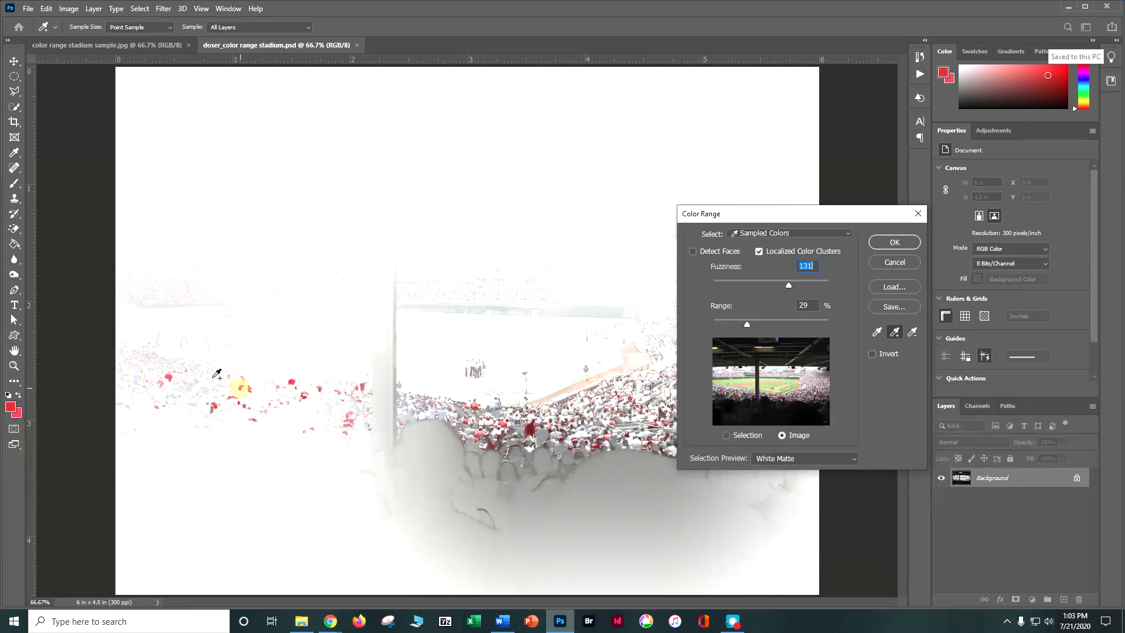
pyautogui.click(171, 376)
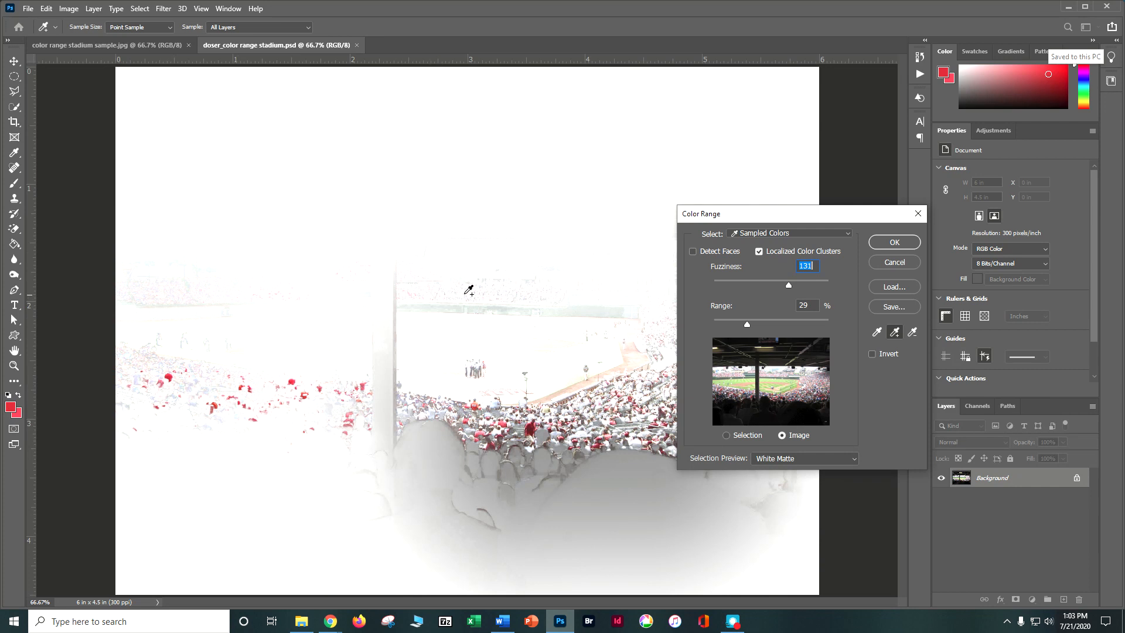
# Step: Extend the color range with samples from the far stands on both sides of the pillar and the near right-hand crowd
pyautogui.click(416, 293)
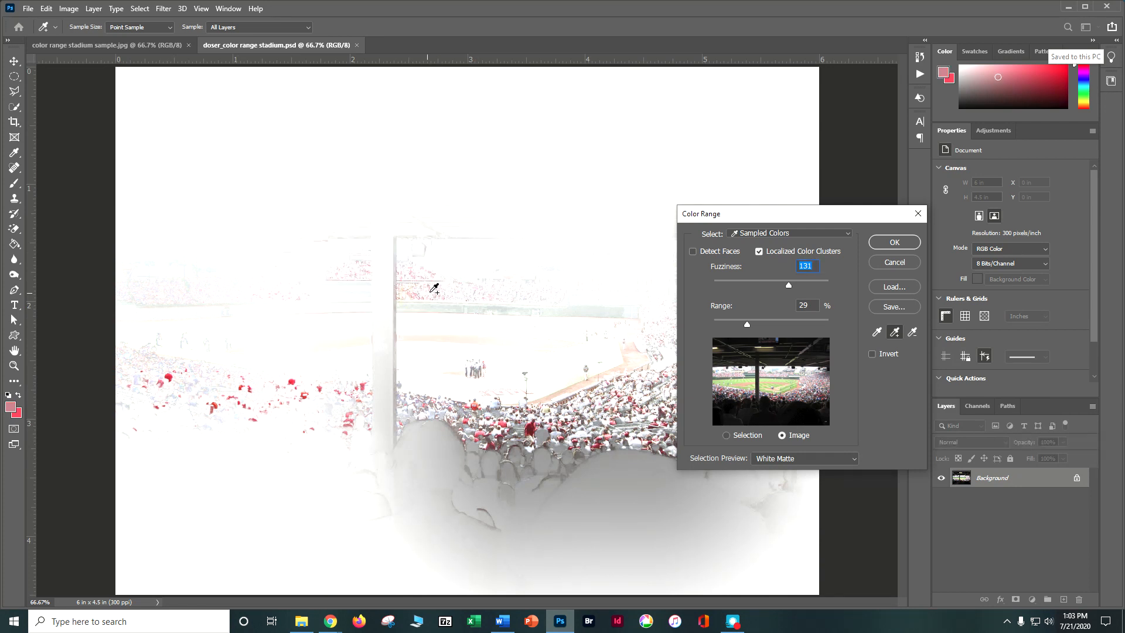
pyautogui.click(625, 390)
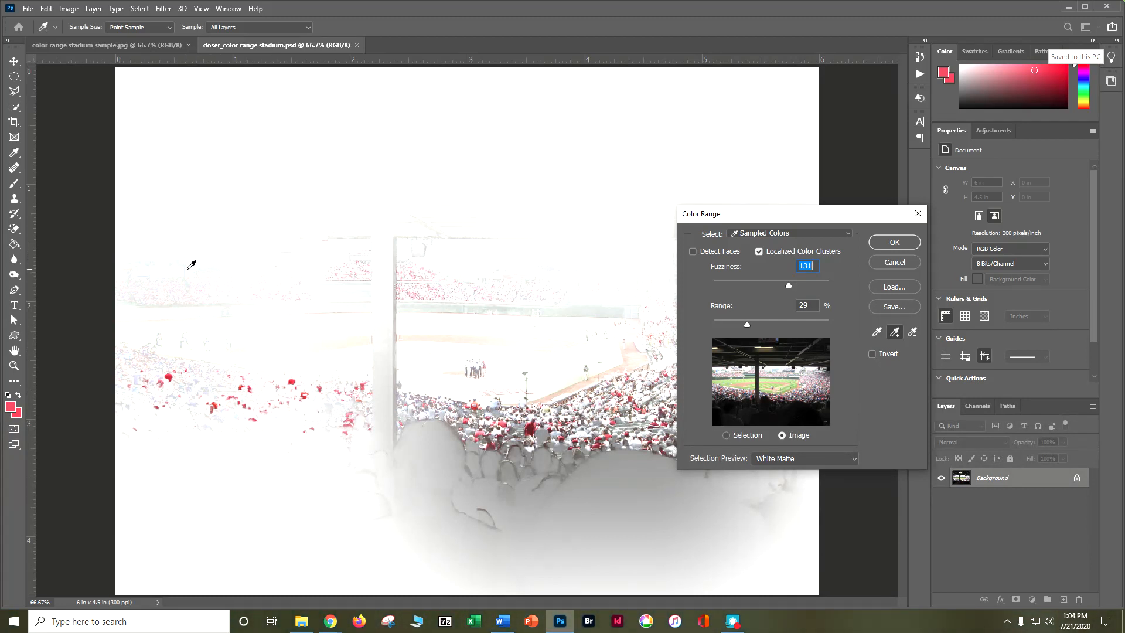
pyautogui.click(166, 282)
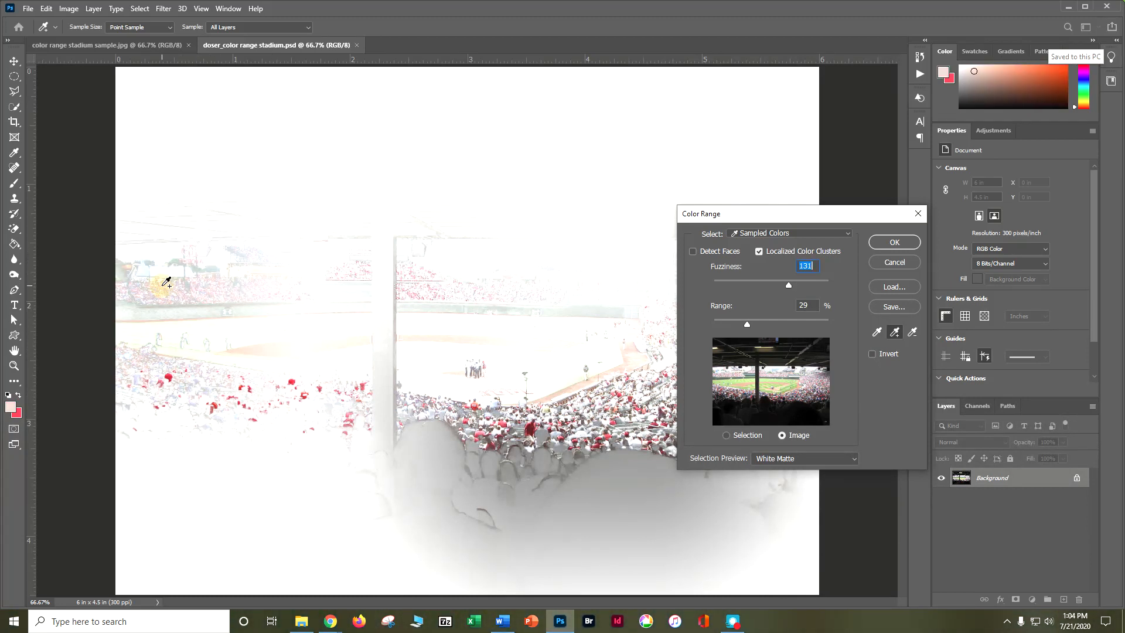
# Step: Add two color samples from the far stands left of the pillar and two from the near left-hand crowd
pyautogui.click(281, 292)
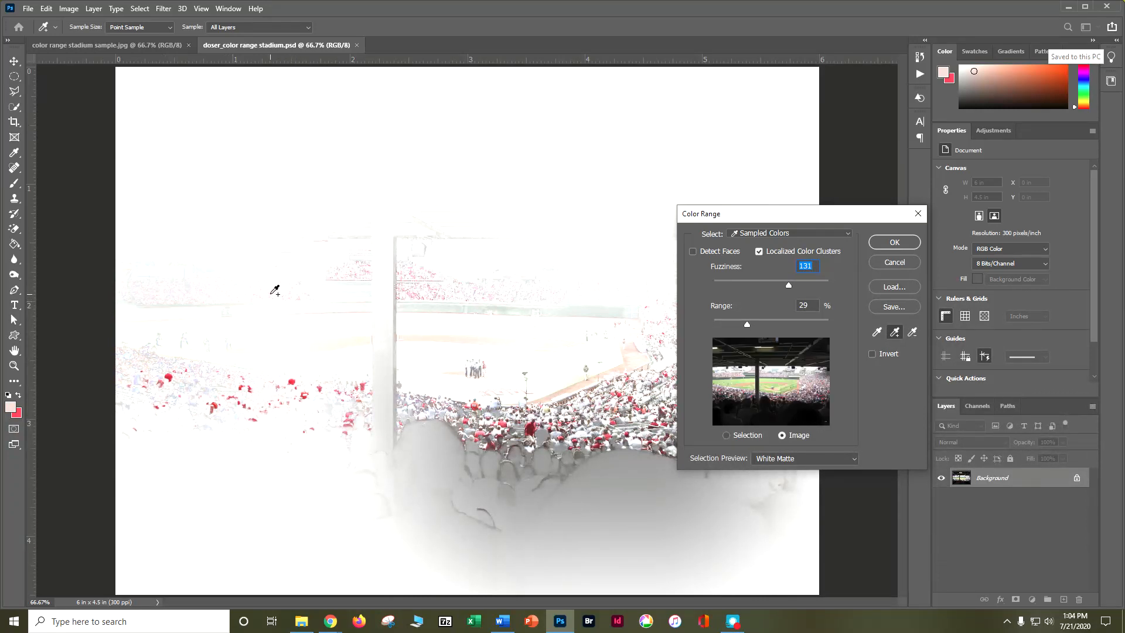
pyautogui.click(280, 289)
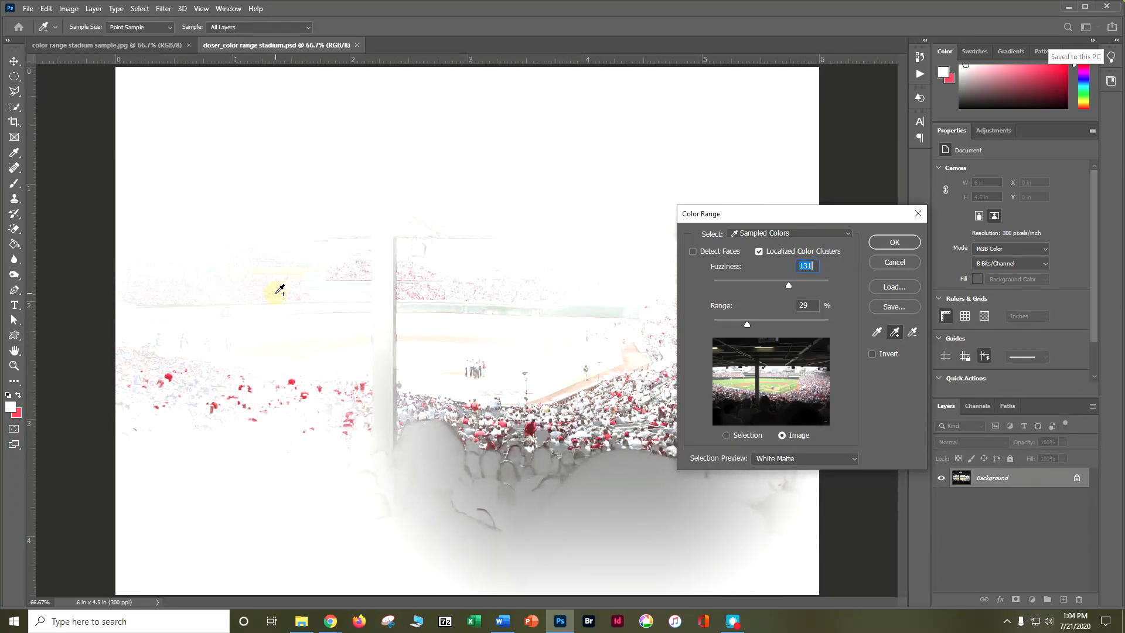
pyautogui.click(157, 404)
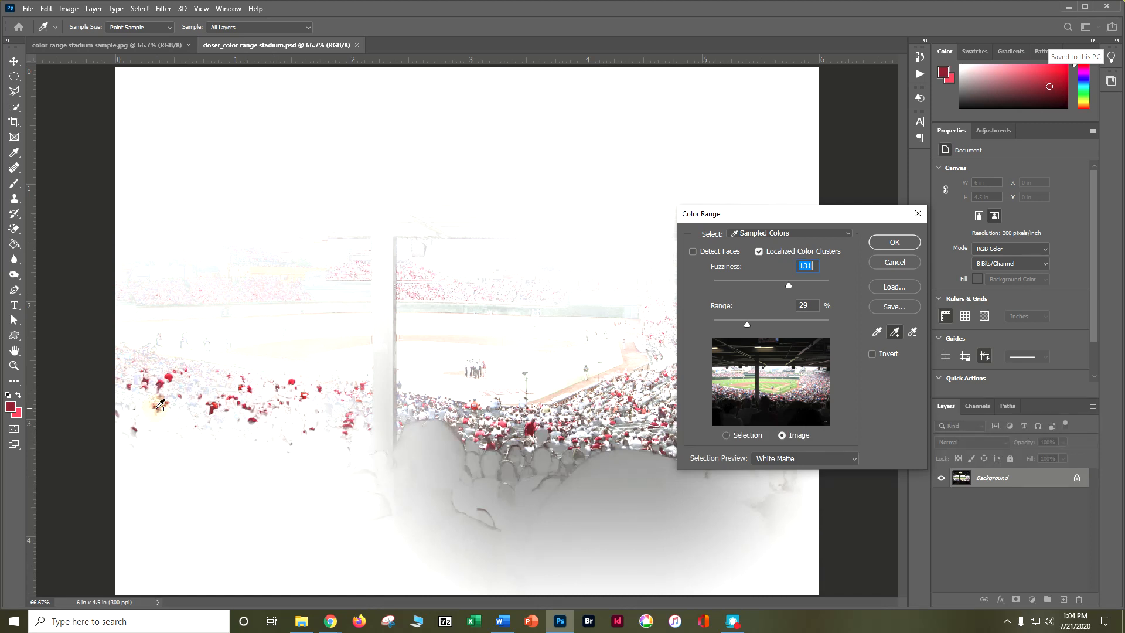
pyautogui.click(292, 381)
# Step: Add samples from the near right-hand crowd and the far stands just left of the pillar, and set the Range to 33%
pyautogui.moveTo(746, 325); pyautogui.dragTo(772, 324)
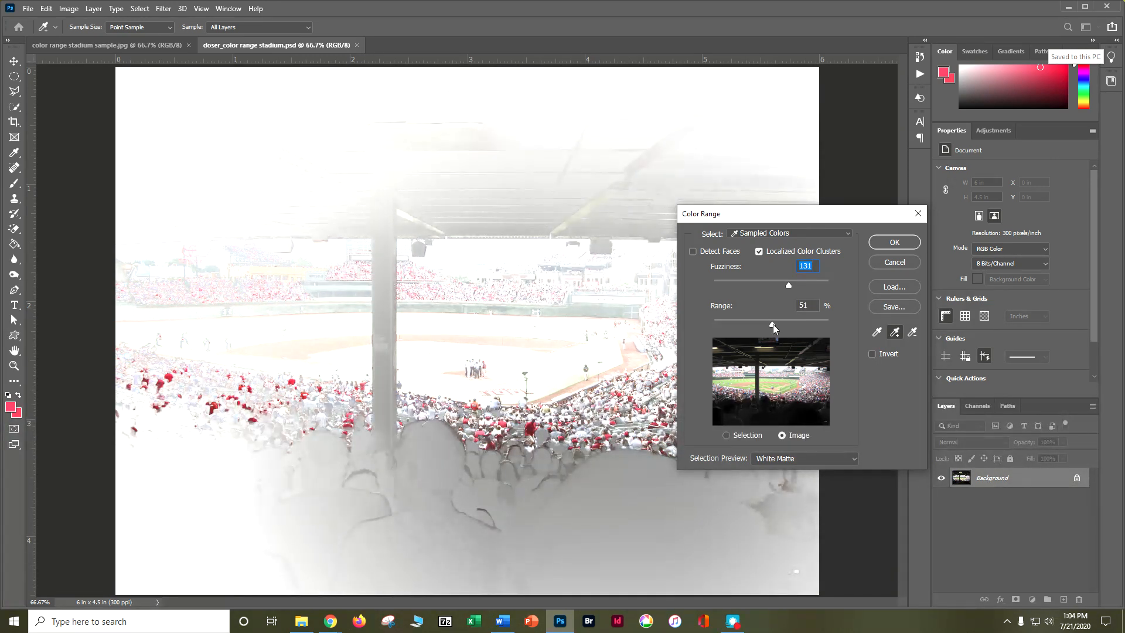
pyautogui.click(623, 401)
pyautogui.moveTo(773, 325); pyautogui.dragTo(782, 324)
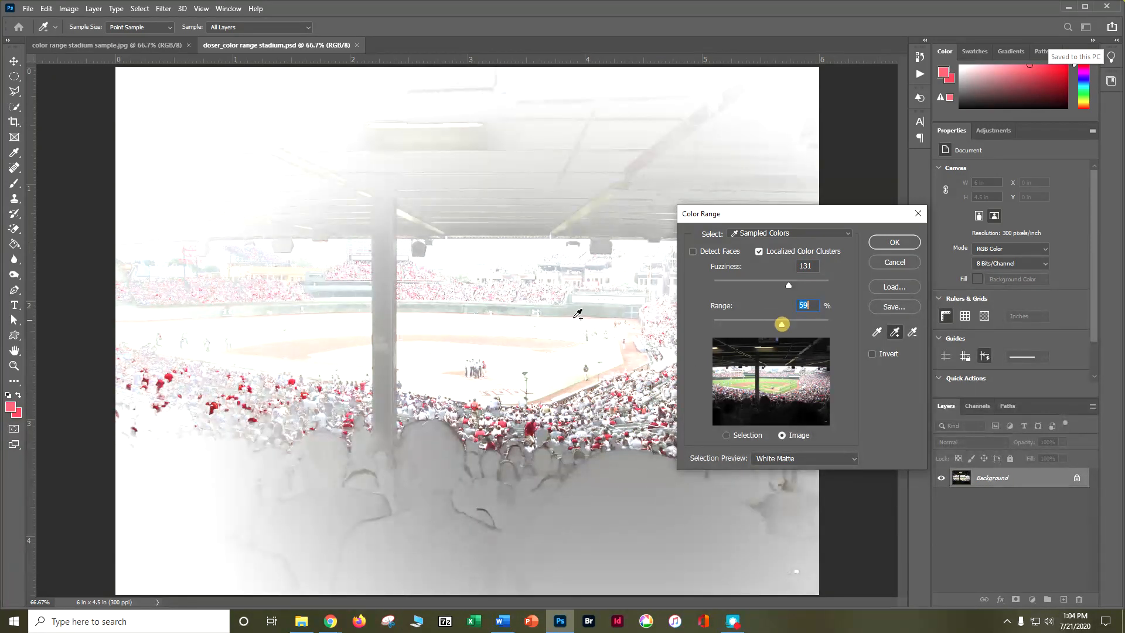
pyautogui.click(369, 266)
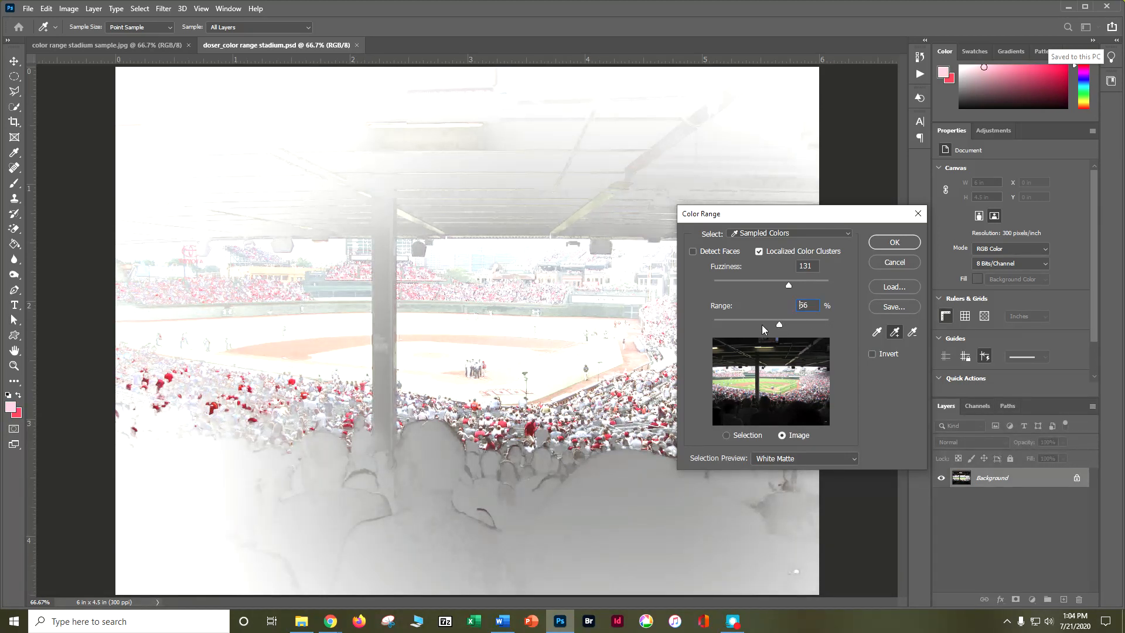
pyautogui.moveTo(783, 325); pyautogui.dragTo(752, 325)
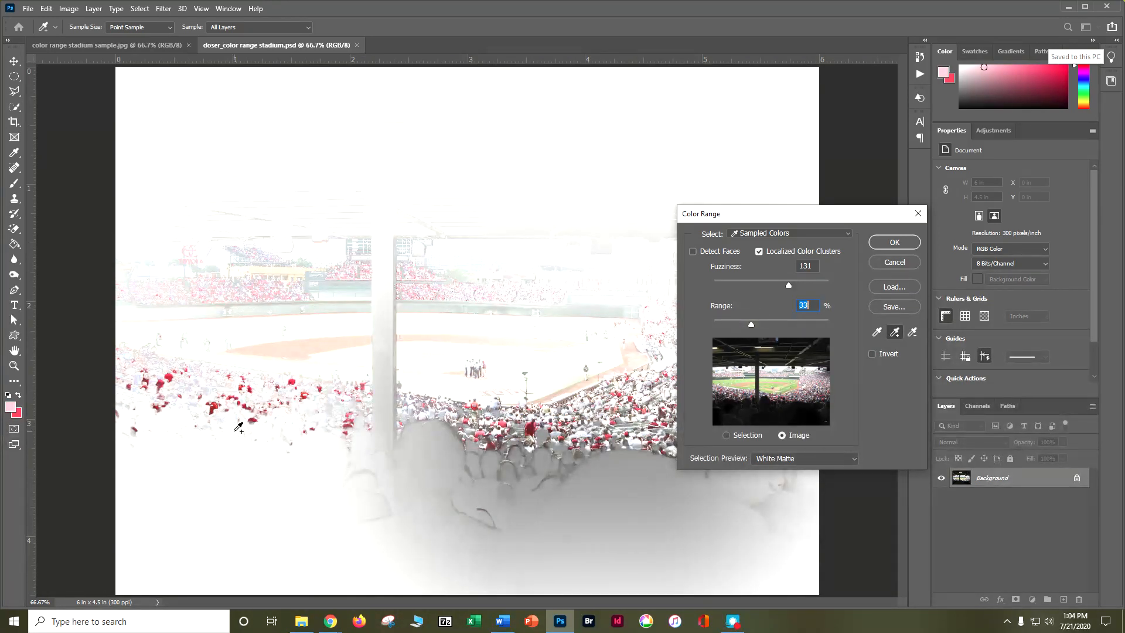
# Step: Add color samples from the lower left crowd, the red Toyota sign and the rooftop stands to the right of the sign
pyautogui.click(213, 410)
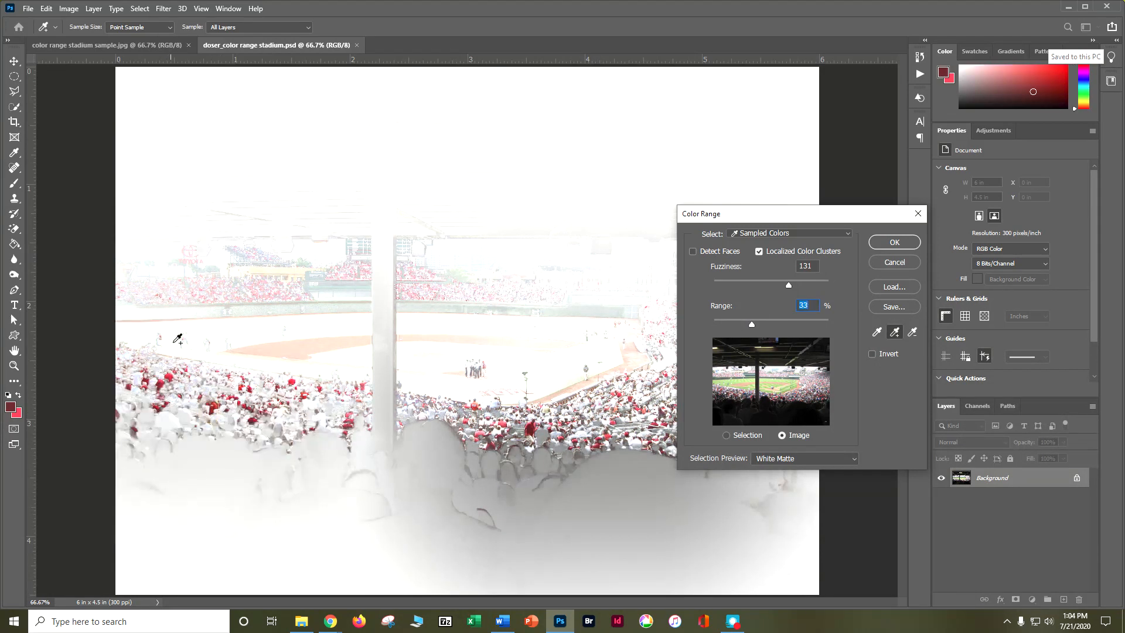
pyautogui.click(181, 259)
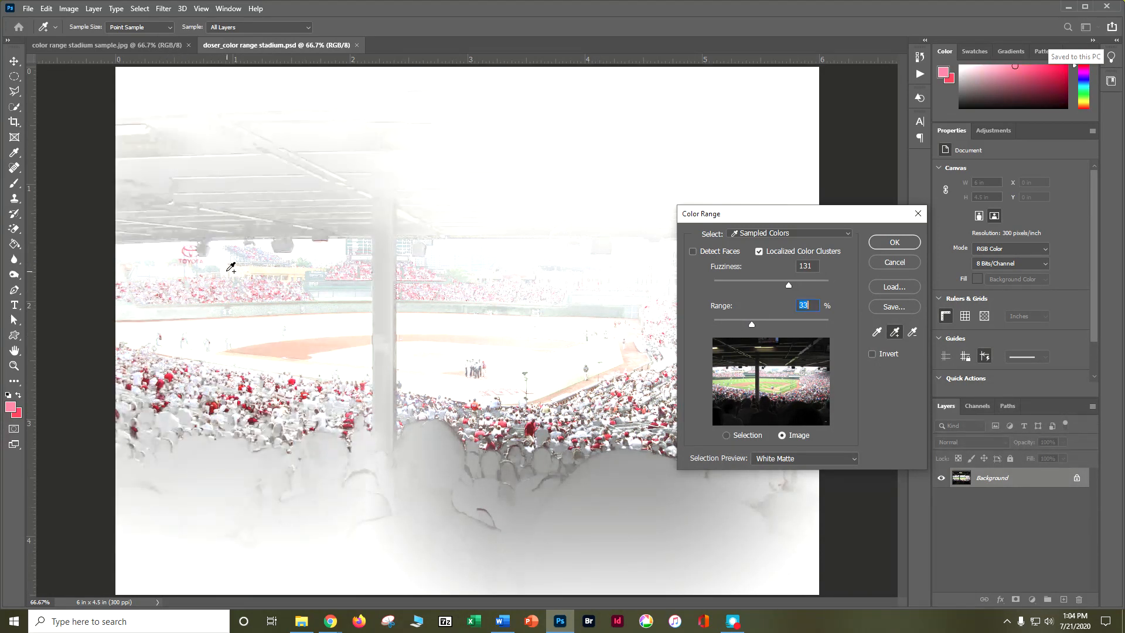
pyautogui.click(255, 253)
# Step: Preview the selection as Black Matte, White Matte and Quick Mask, and add a sample from the near left-hand crowd
pyautogui.click(779, 462)
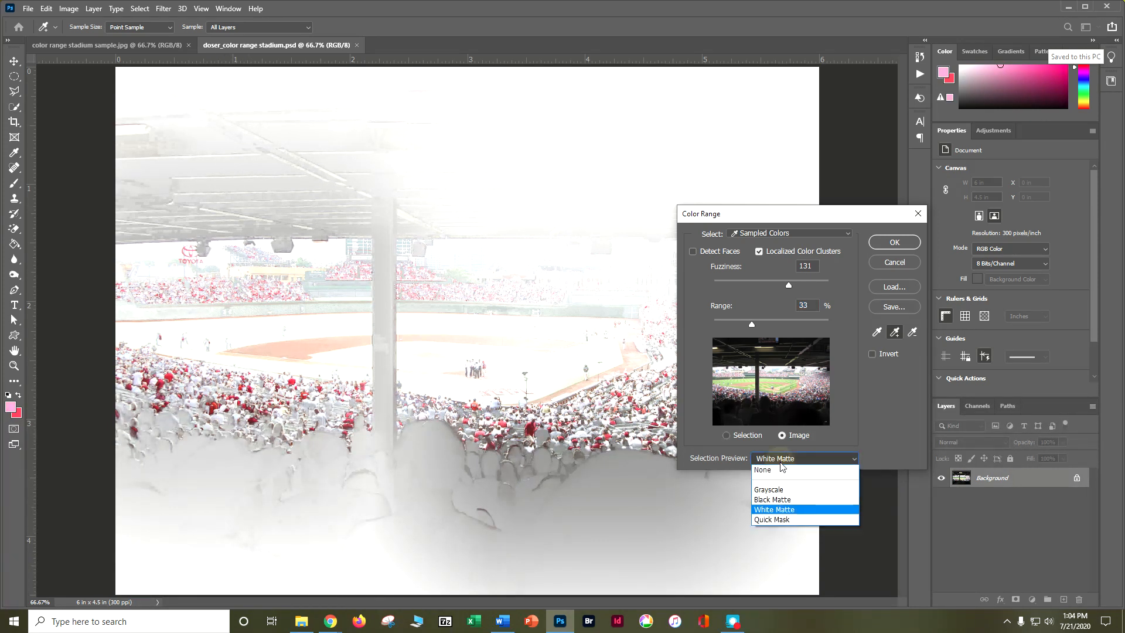
pyautogui.click(773, 497)
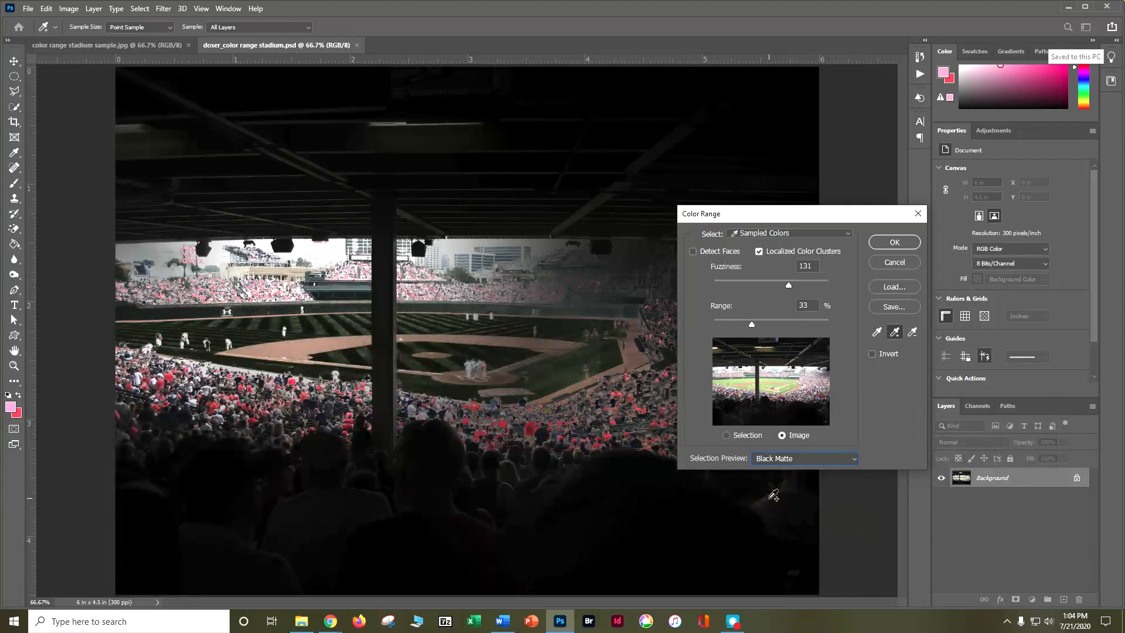
pyautogui.click(756, 458)
pyautogui.click(762, 509)
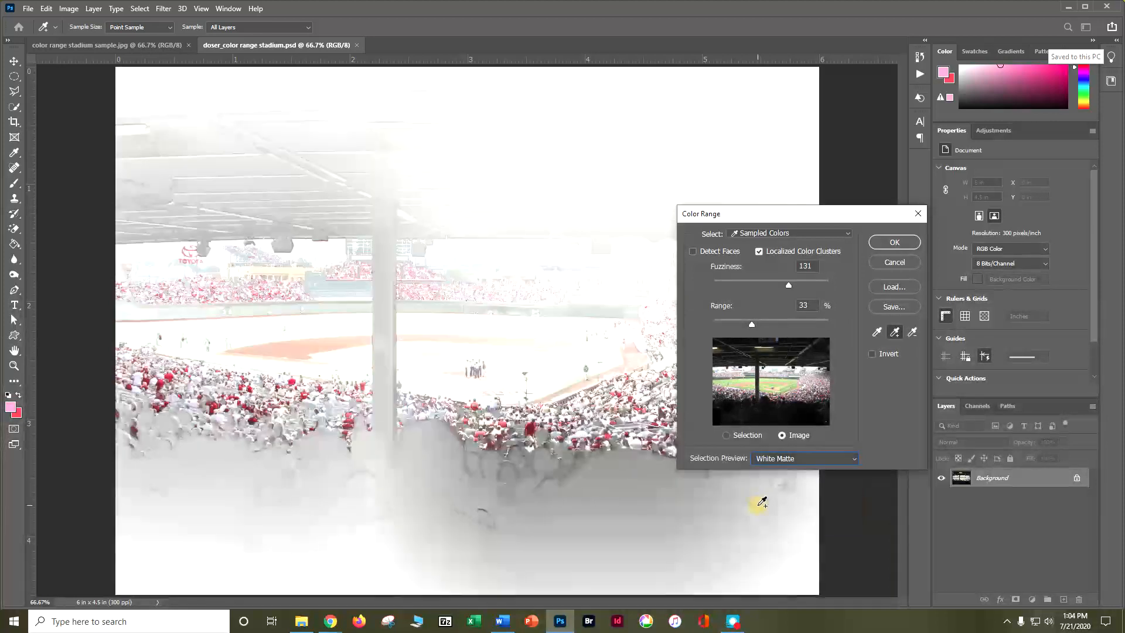
pyautogui.click(776, 458)
pyautogui.click(764, 517)
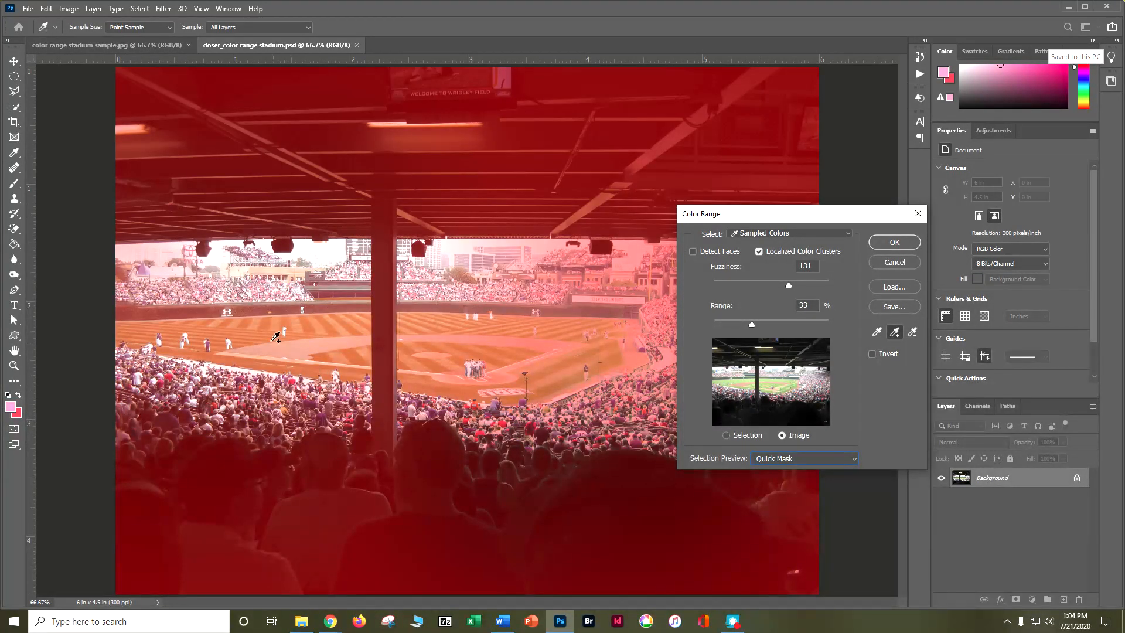
pyautogui.click(176, 370)
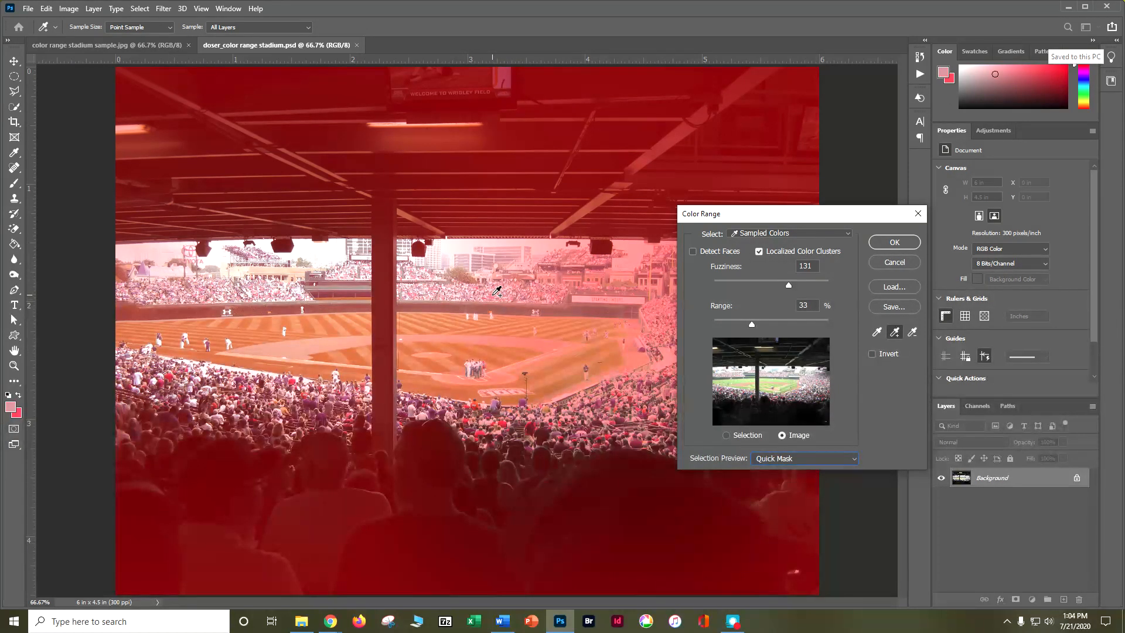
# Step: Check the selection in Grayscale preview and as a selection thumbnail, and return to the image thumbnail with White Matte preview
pyautogui.click(798, 458)
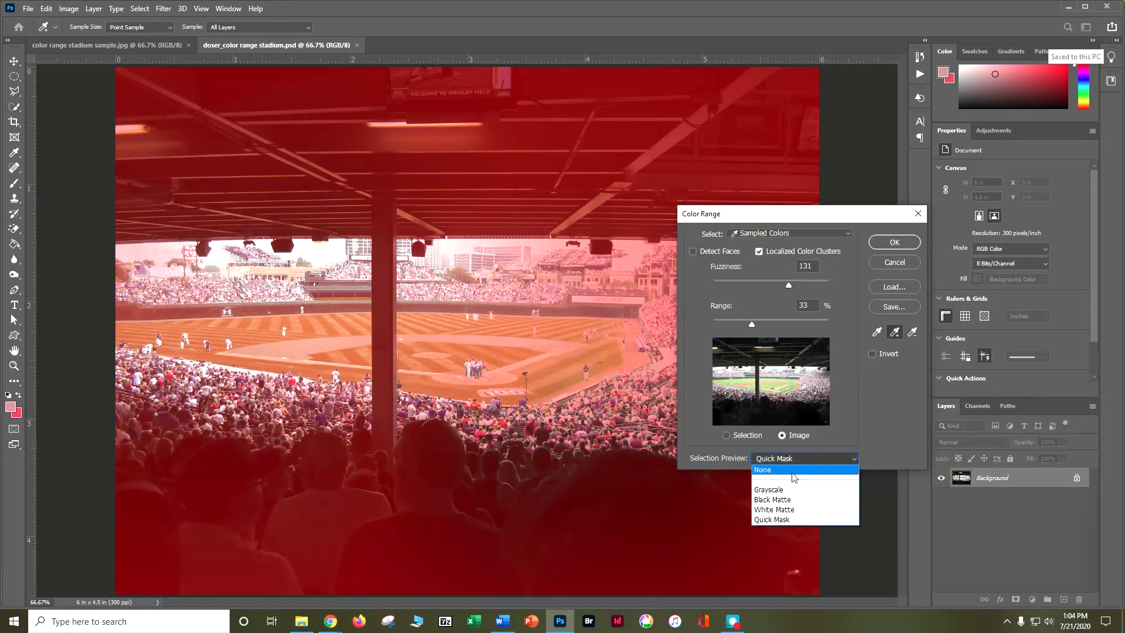
pyautogui.click(793, 484)
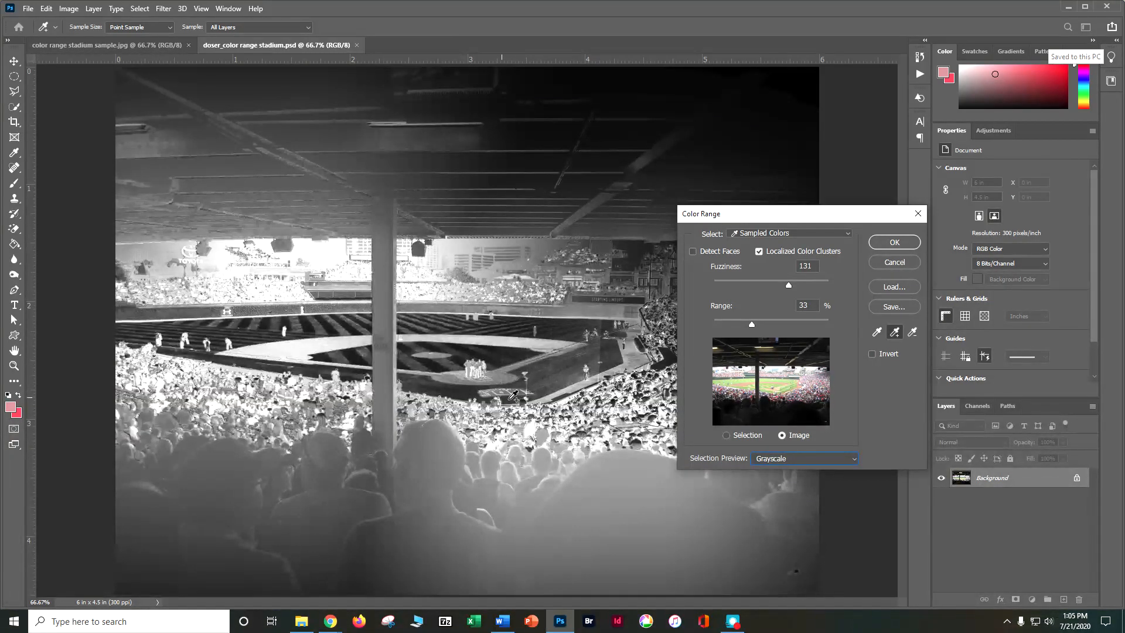
pyautogui.click(780, 460)
pyautogui.click(729, 432)
pyautogui.click(729, 434)
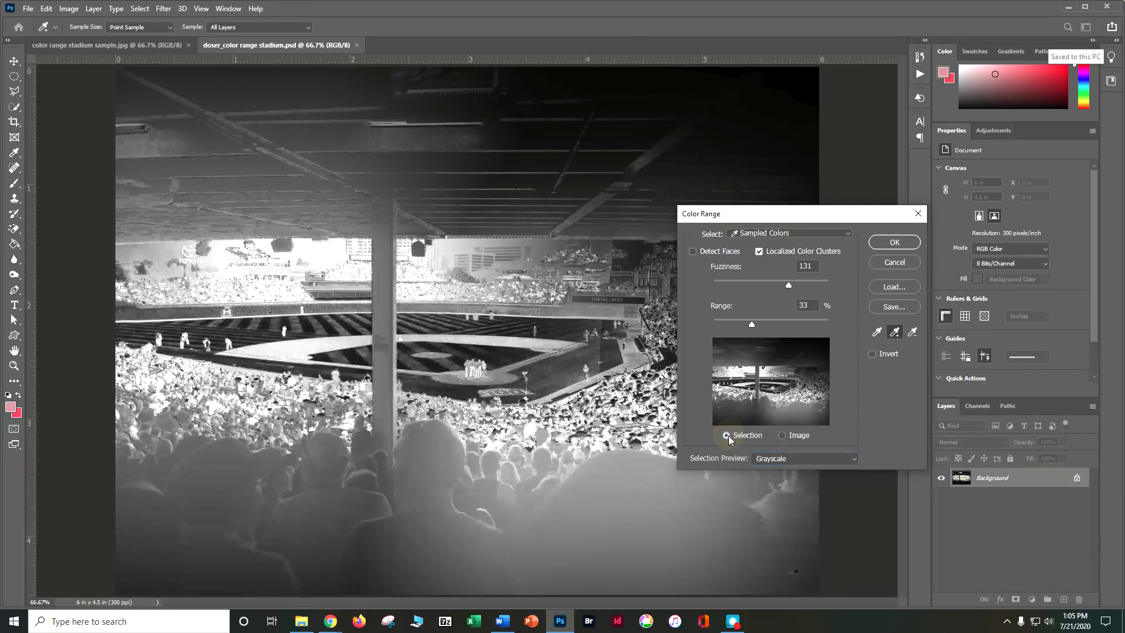
pyautogui.click(780, 436)
pyautogui.click(785, 460)
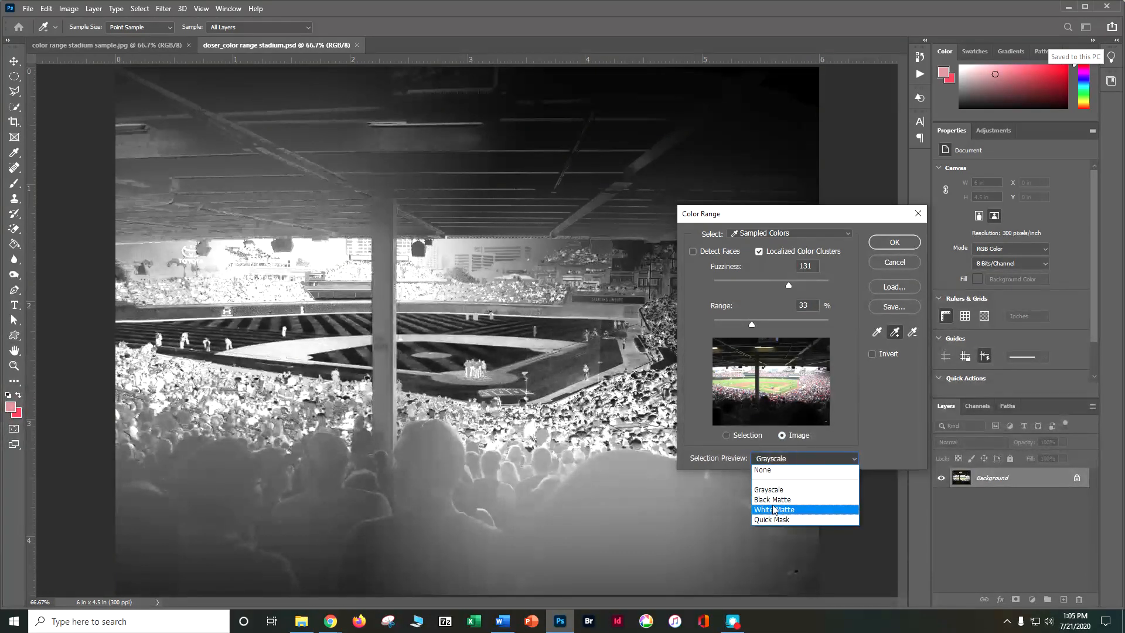
pyautogui.click(774, 509)
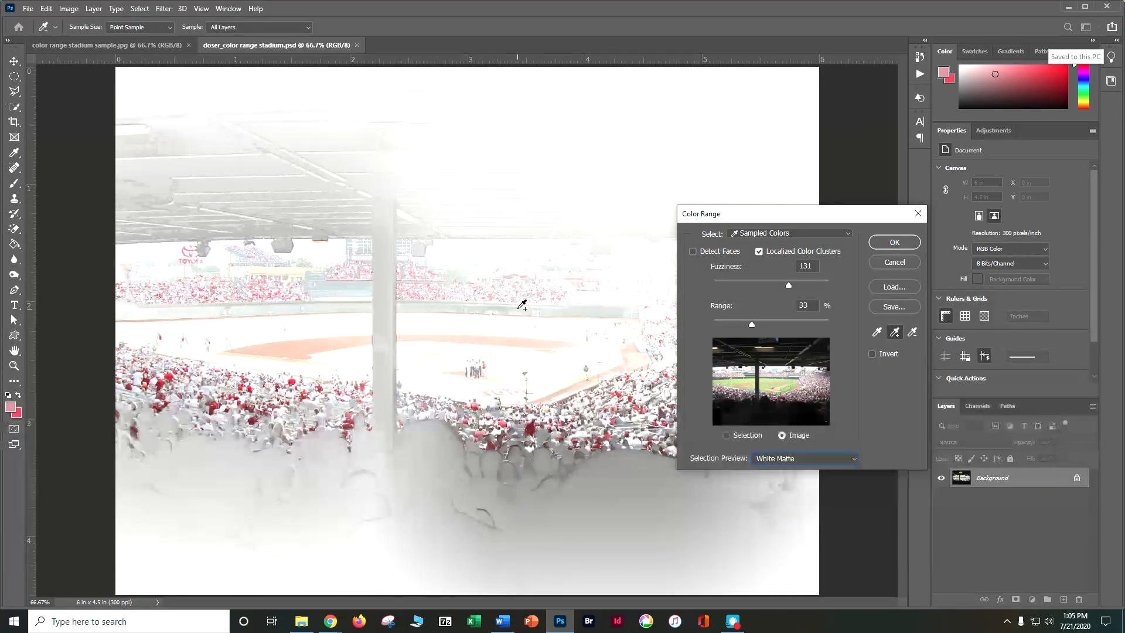
# Step: Add samples from the far stands right of the pillar, the far right stands, the lettering behind home plate and the far left stands
pyautogui.click(417, 291)
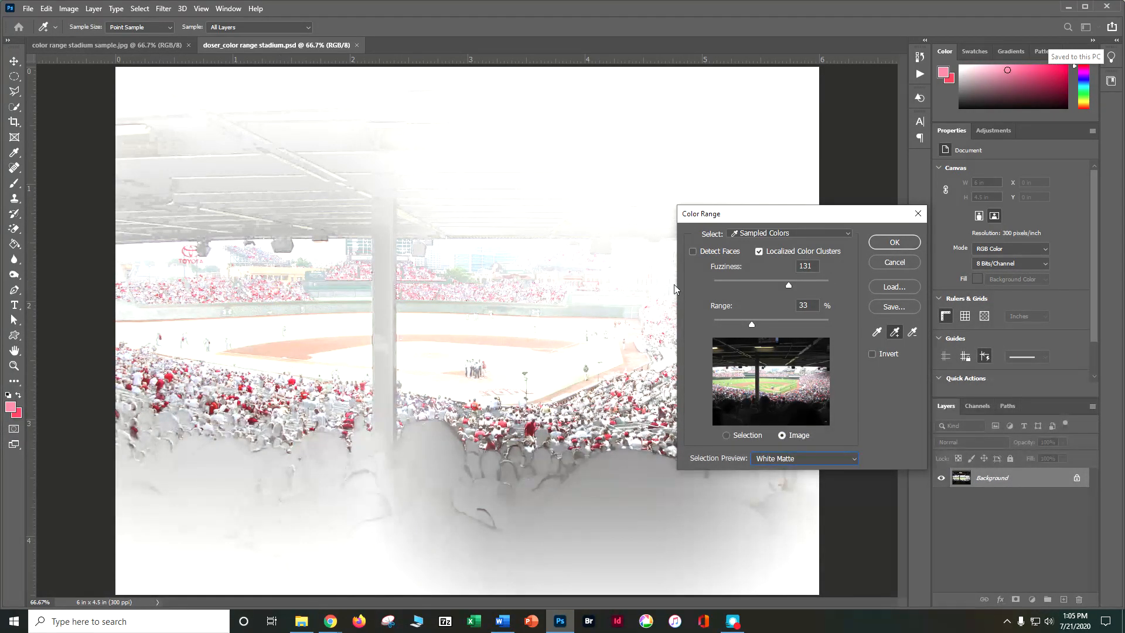
pyautogui.click(602, 278)
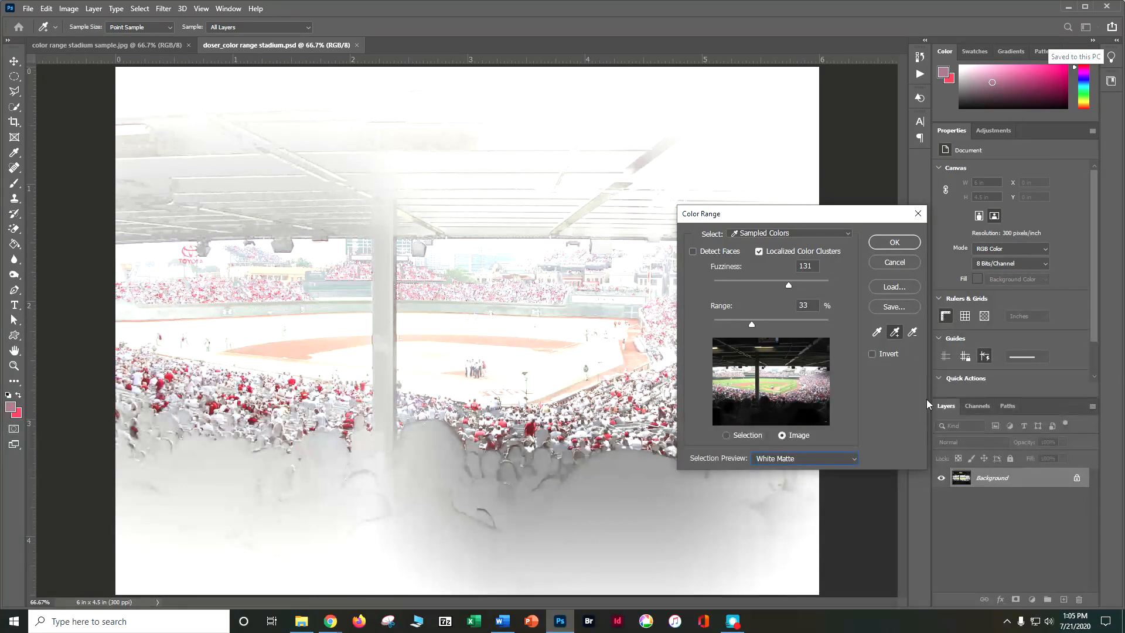
pyautogui.click(491, 393)
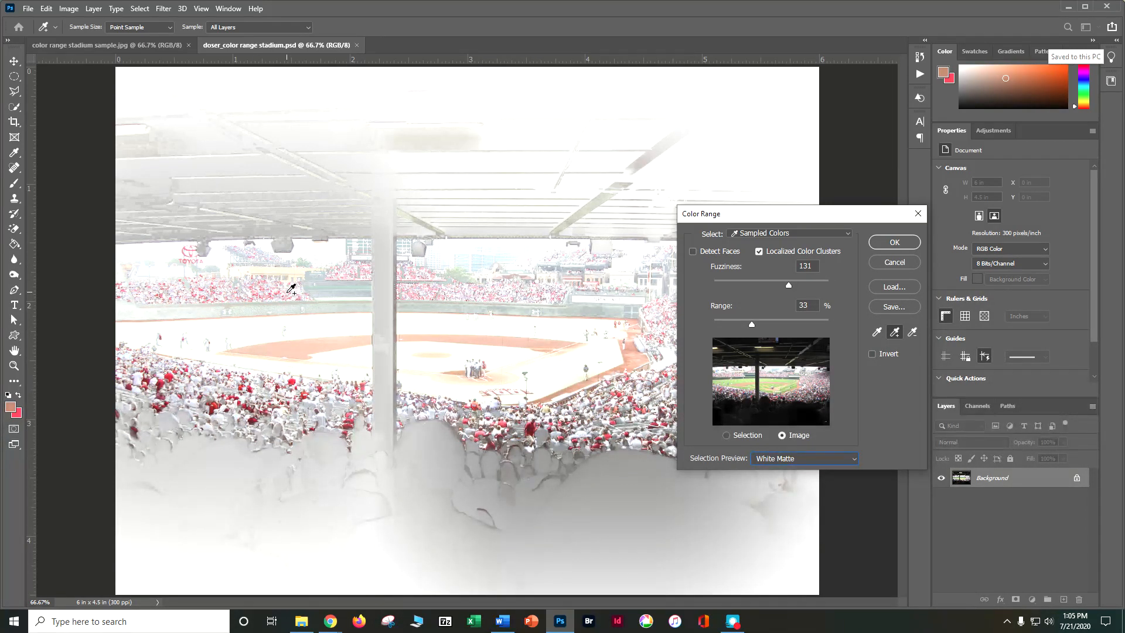
pyautogui.click(281, 287)
# Step: Invert the color range and apply it as the selection
pyautogui.click(872, 355)
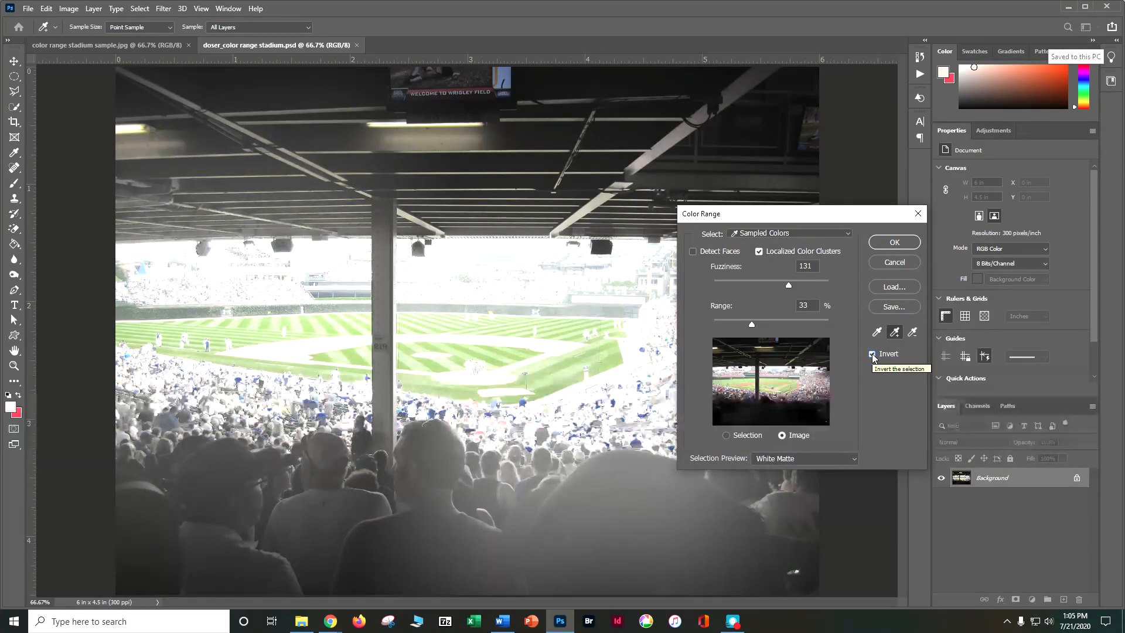
pyautogui.click(885, 245)
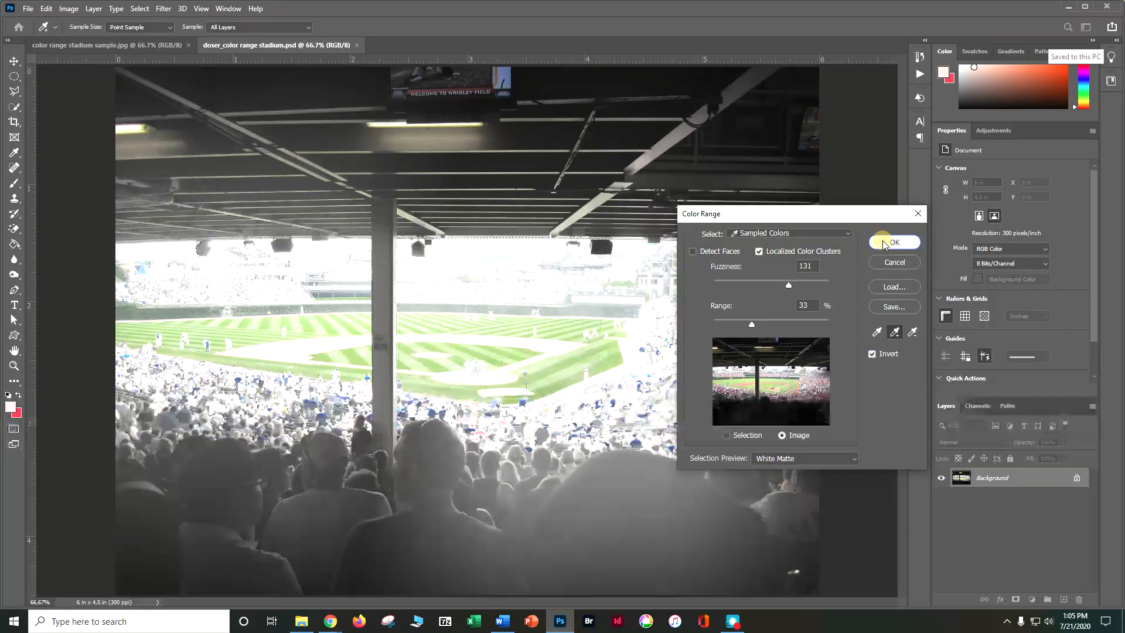
# Step: Start a Black & White adjustment on the selected area using the automatic color mix
pyautogui.click(73, 12)
pyautogui.moveTo(84, 43)
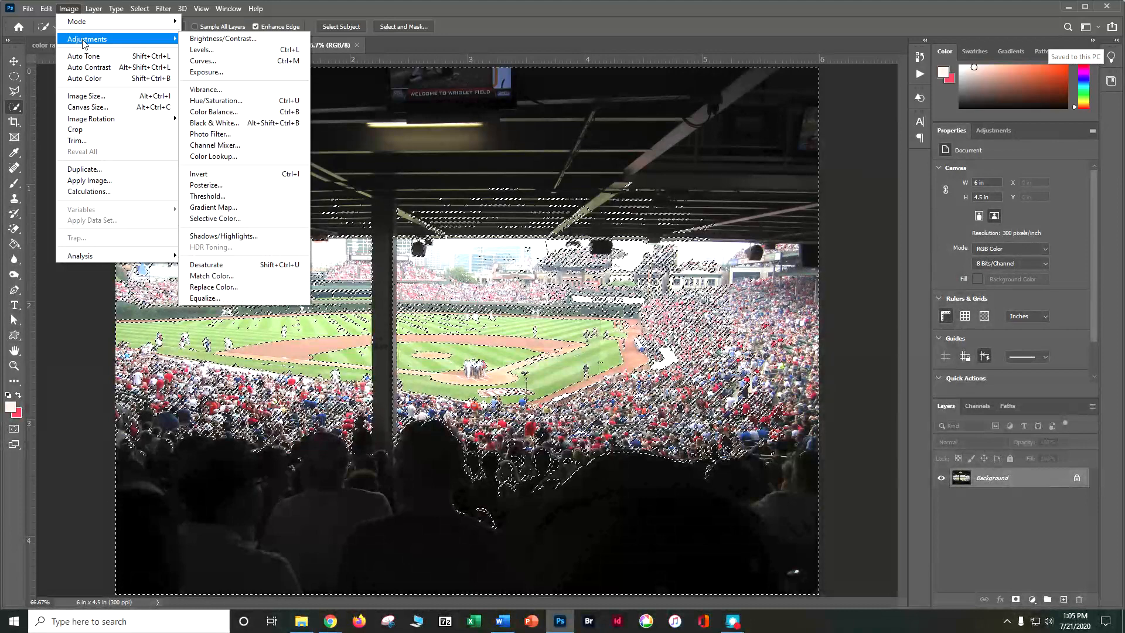
pyautogui.click(251, 125)
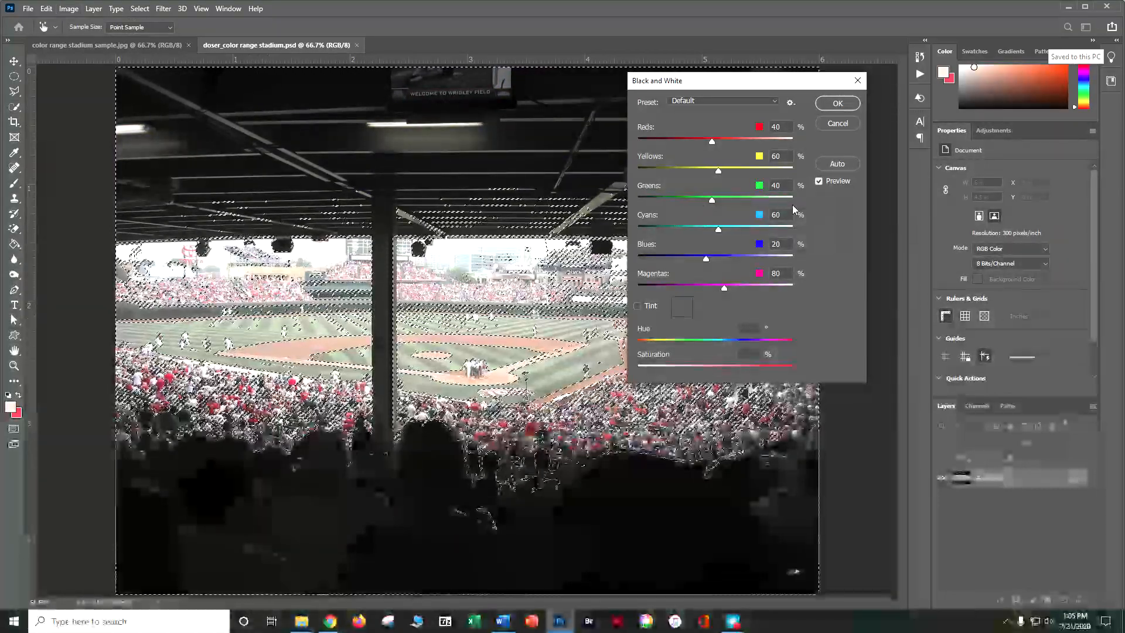
pyautogui.click(822, 164)
# Step: Try a darker conversion by lowering the Greens to -189% and pulling the Cyans and Blues down close to their minimum
pyautogui.moveTo(707, 200); pyautogui.dragTo(641, 202)
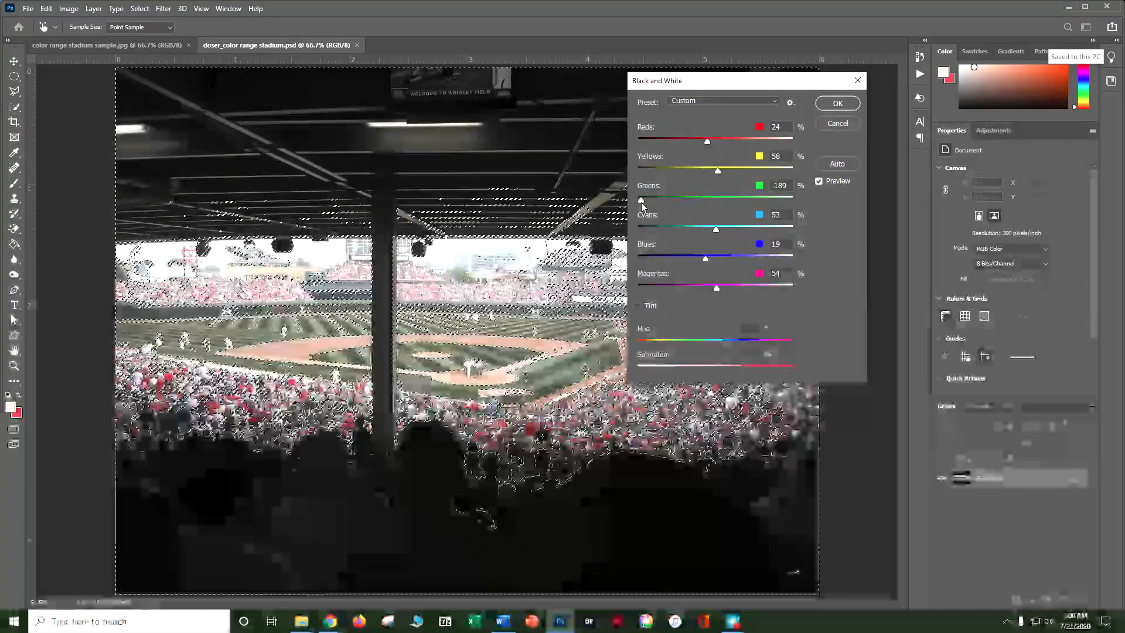
pyautogui.moveTo(715, 228); pyautogui.dragTo(640, 234)
pyautogui.moveTo(707, 259); pyautogui.dragTo(640, 259)
# Step: Try the Blue Filter, Darker, High Contrast Blue Filter and Yellow Filter presets for the black-and-white conversion
pyautogui.click(743, 103)
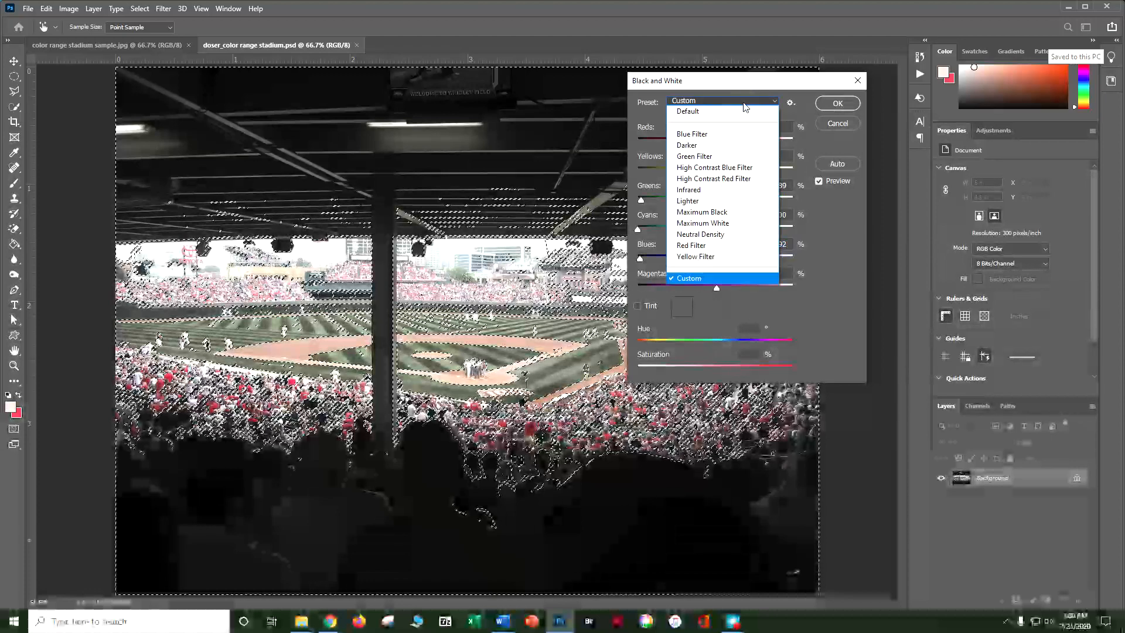
pyautogui.click(711, 134)
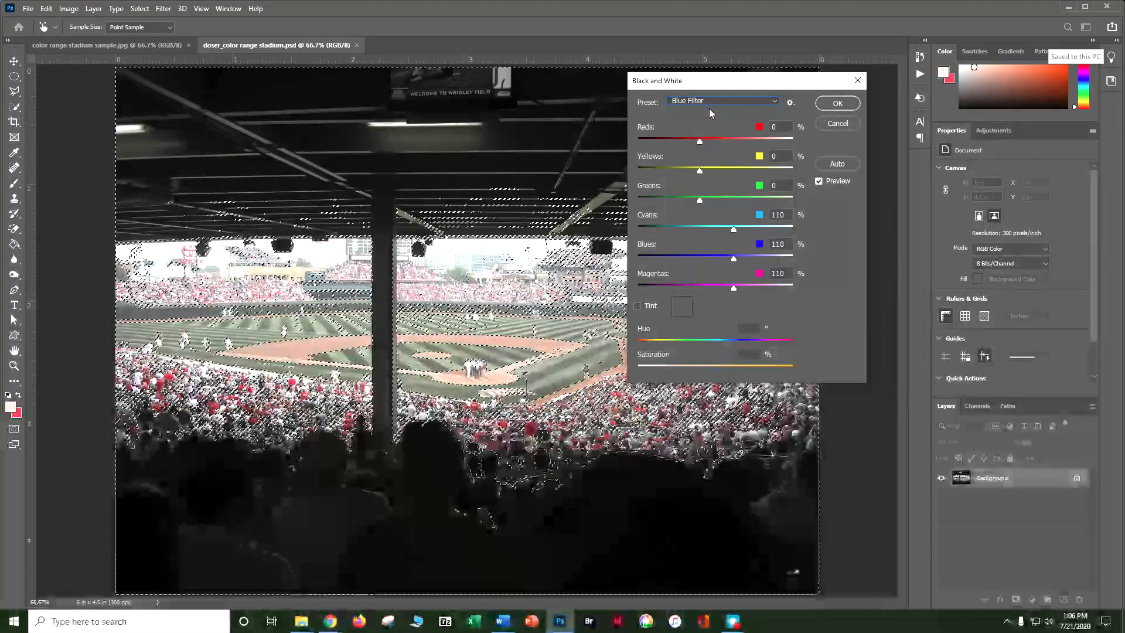
pyautogui.click(708, 103)
pyautogui.click(696, 141)
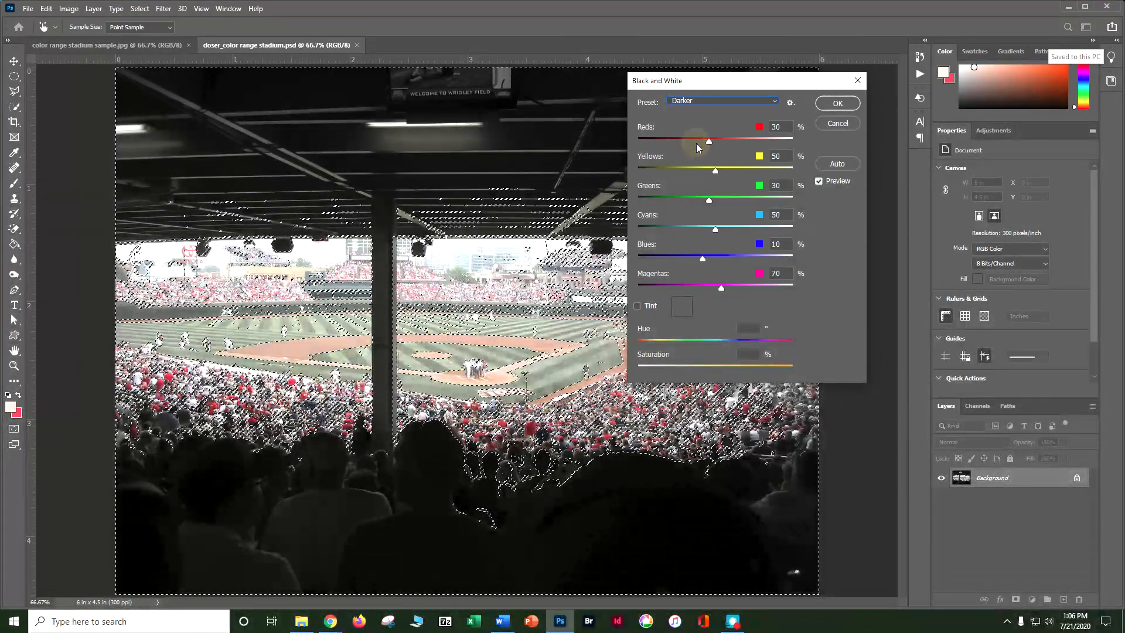
pyautogui.click(699, 101)
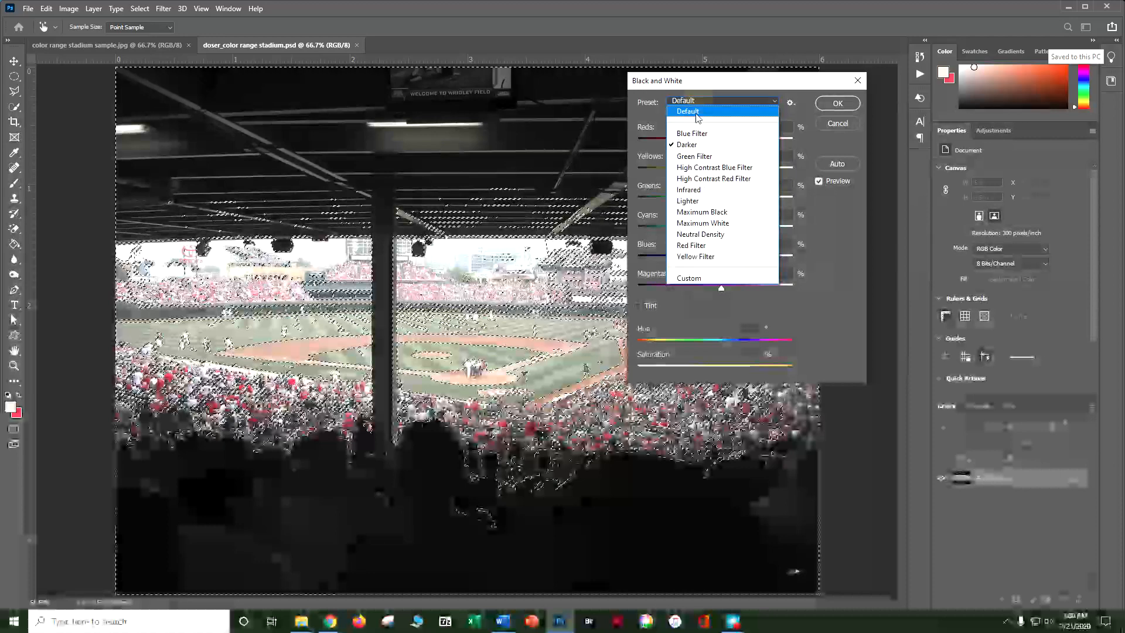
pyautogui.click(685, 167)
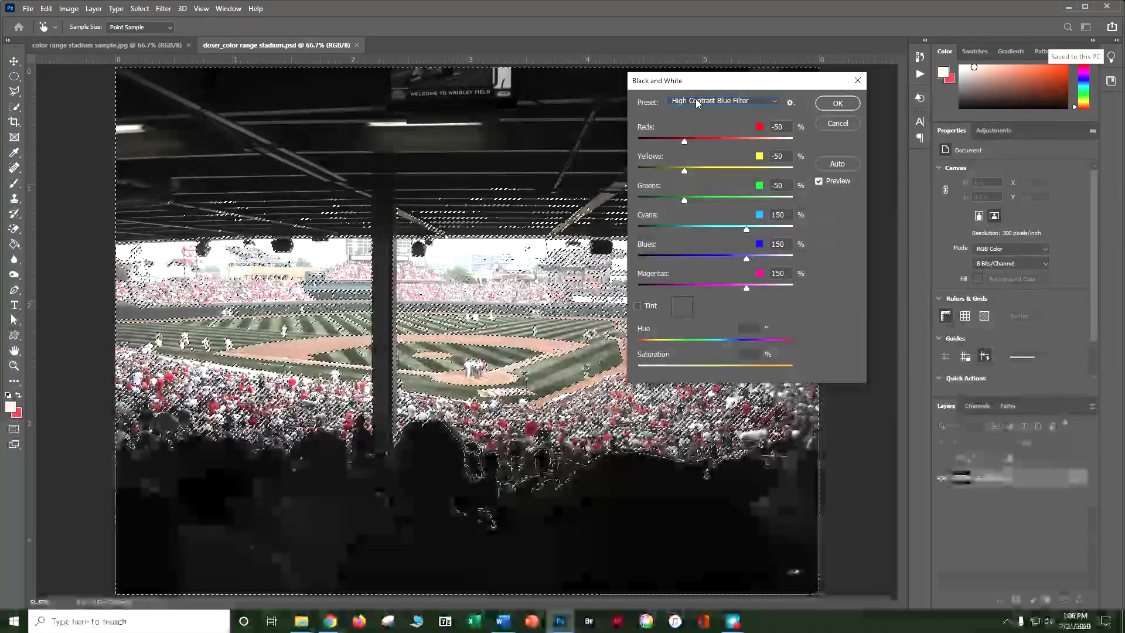
pyautogui.click(697, 103)
pyautogui.click(682, 255)
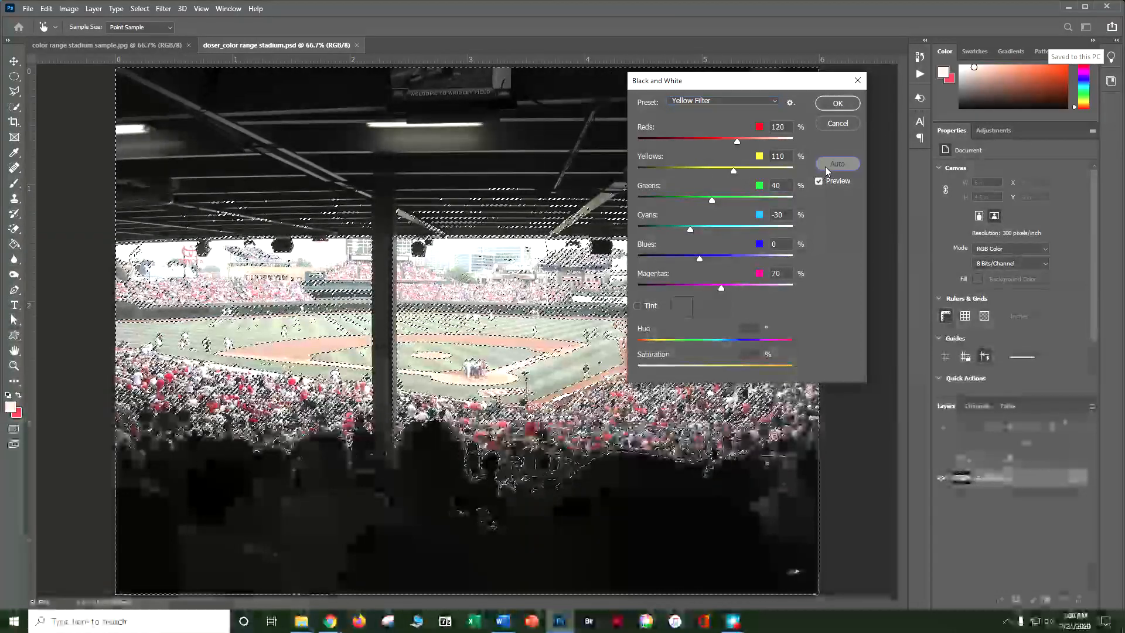
# Step: Set the black-and-white mix to the automatic values and apply the adjustment
pyautogui.click(826, 166)
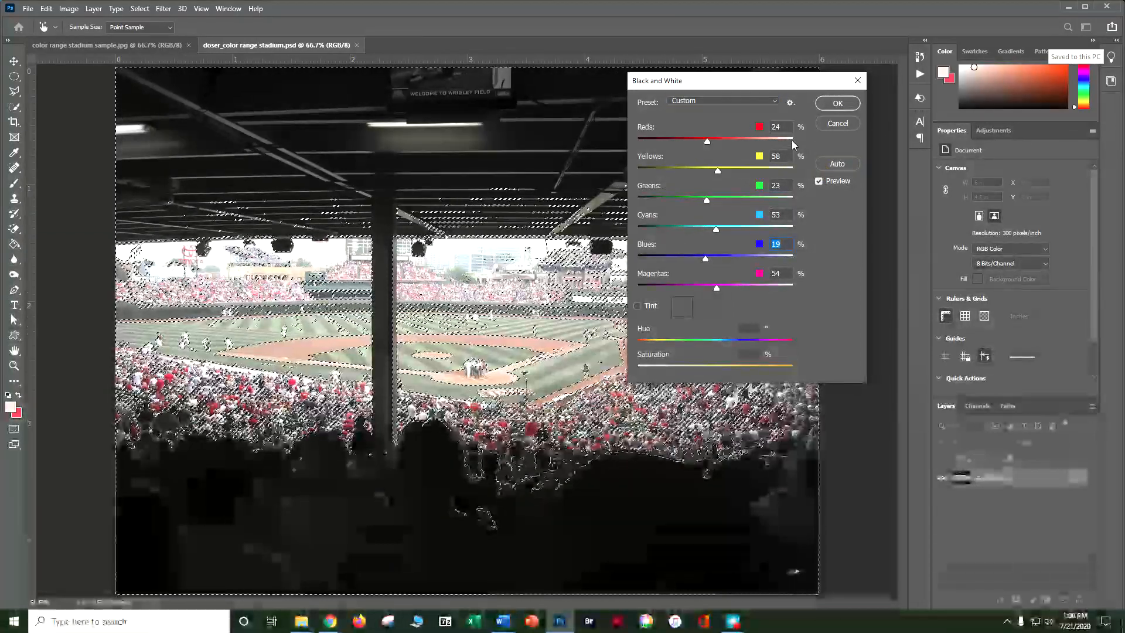
pyautogui.click(838, 105)
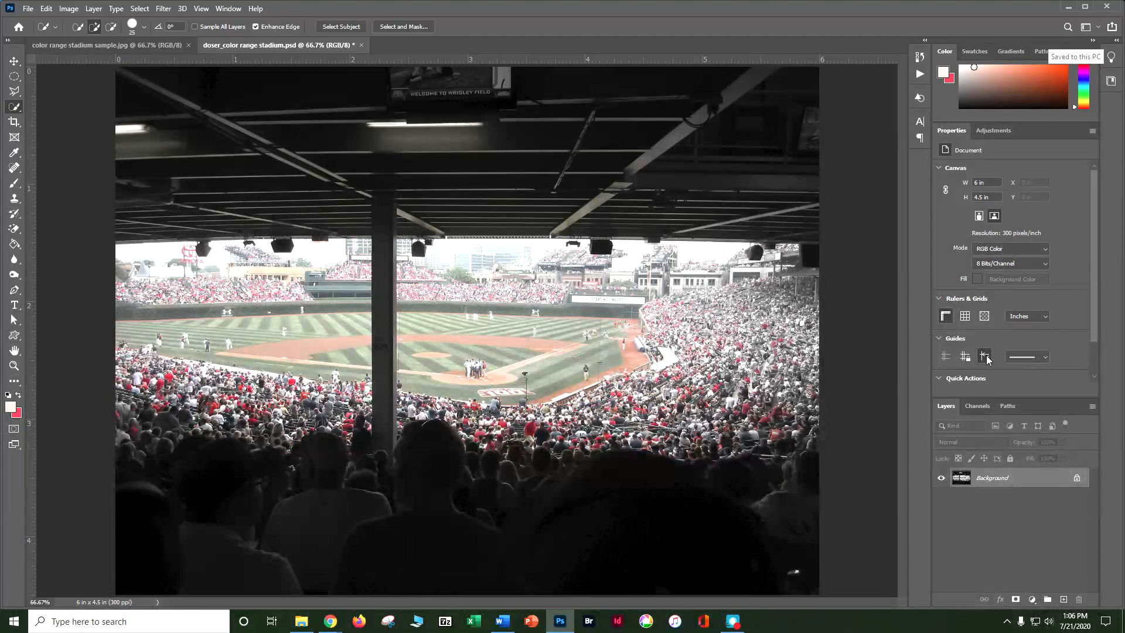
# Step: Add a Levels adjustment layer above the stadium photo with input levels of black 28, midtone 0.78 and white 234
pyautogui.click(1005, 131)
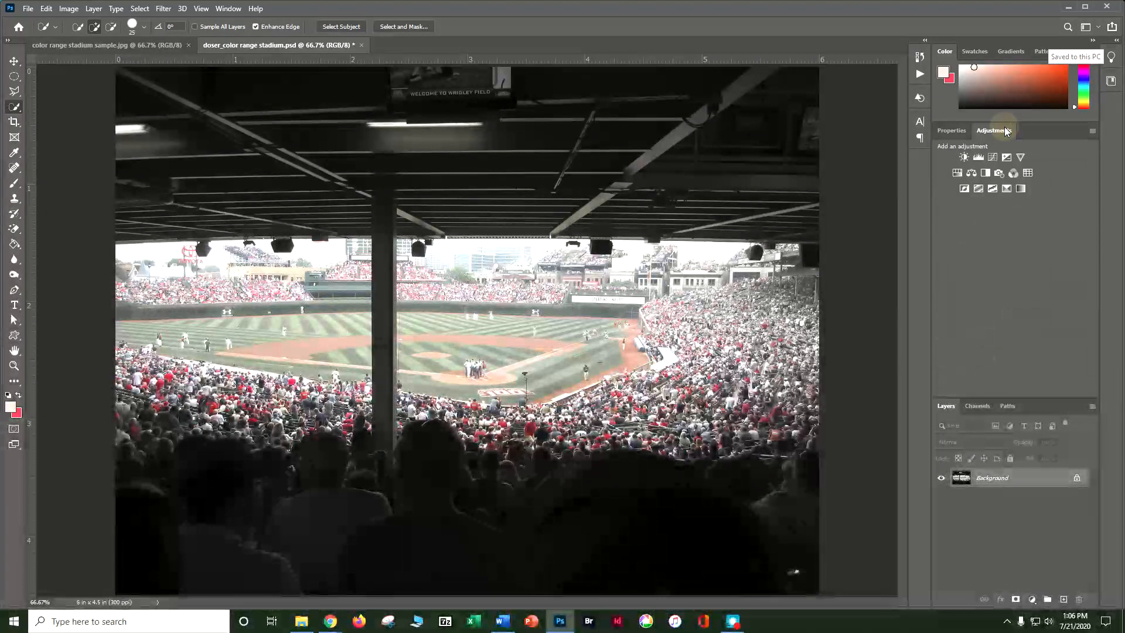
pyautogui.click(978, 157)
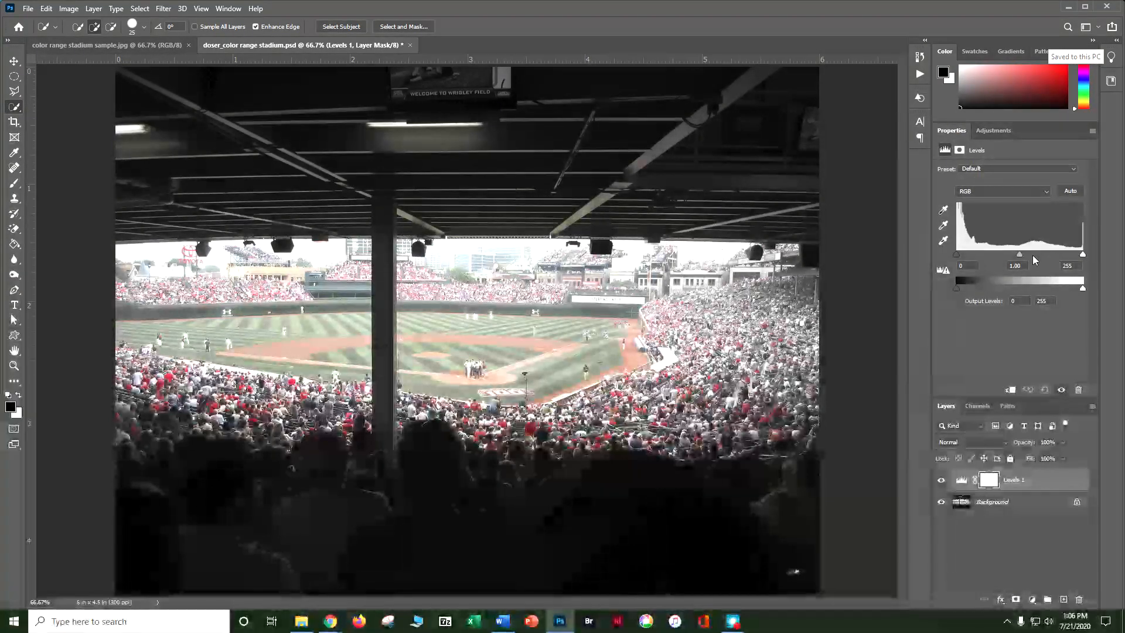
pyautogui.moveTo(957, 254); pyautogui.dragTo(1072, 256)
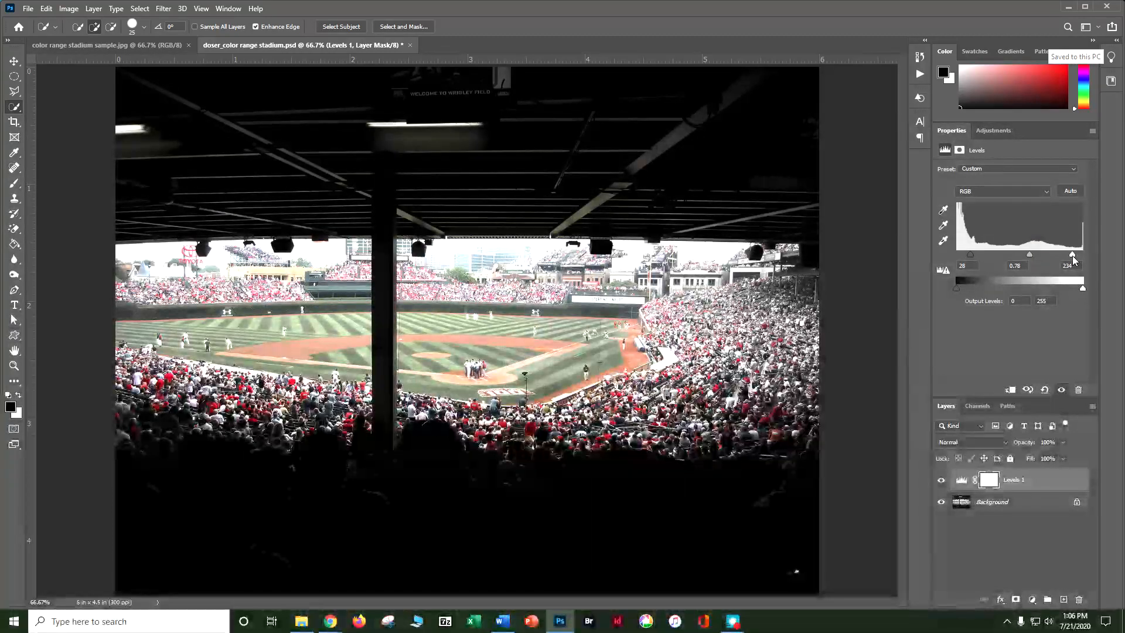
# Step: Add a Hue/Saturation adjustment layer with the master Saturation at +14, and save the document
pyautogui.click(999, 131)
pyautogui.click(957, 173)
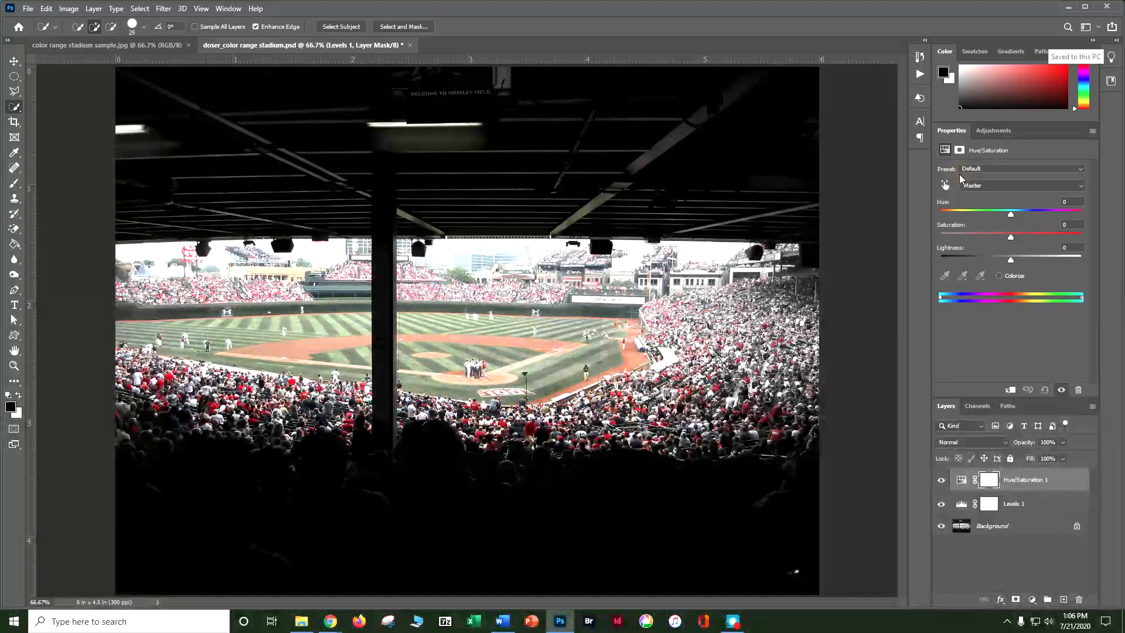
pyautogui.moveTo(1012, 235); pyautogui.dragTo(1021, 236)
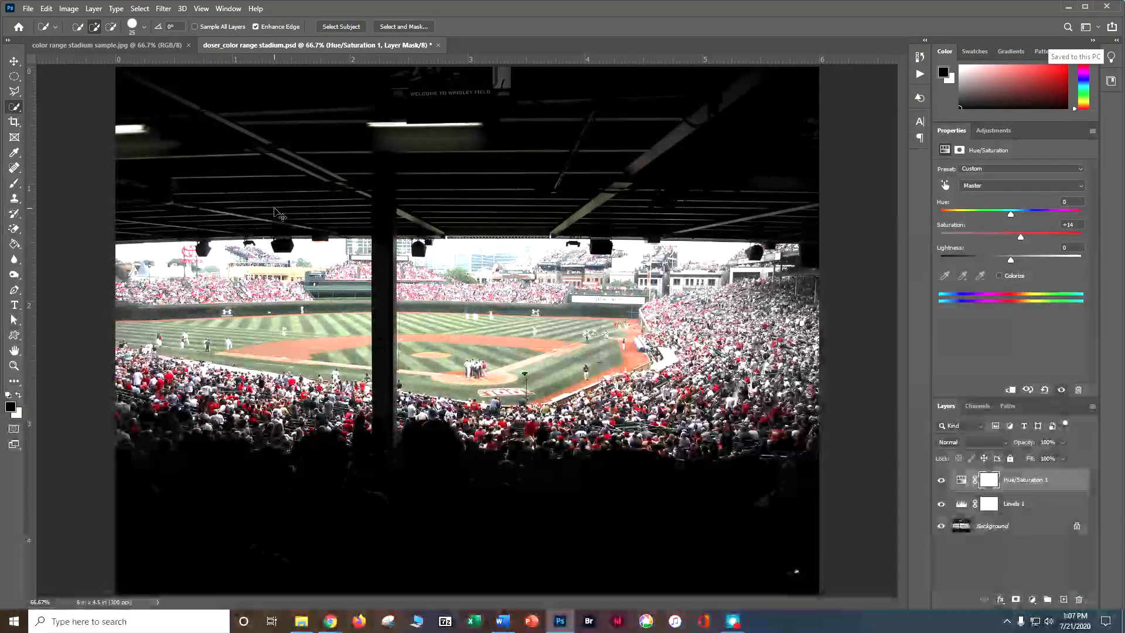
pyautogui.hotkey('ctrl', 's')
pyautogui.click(690, 176)
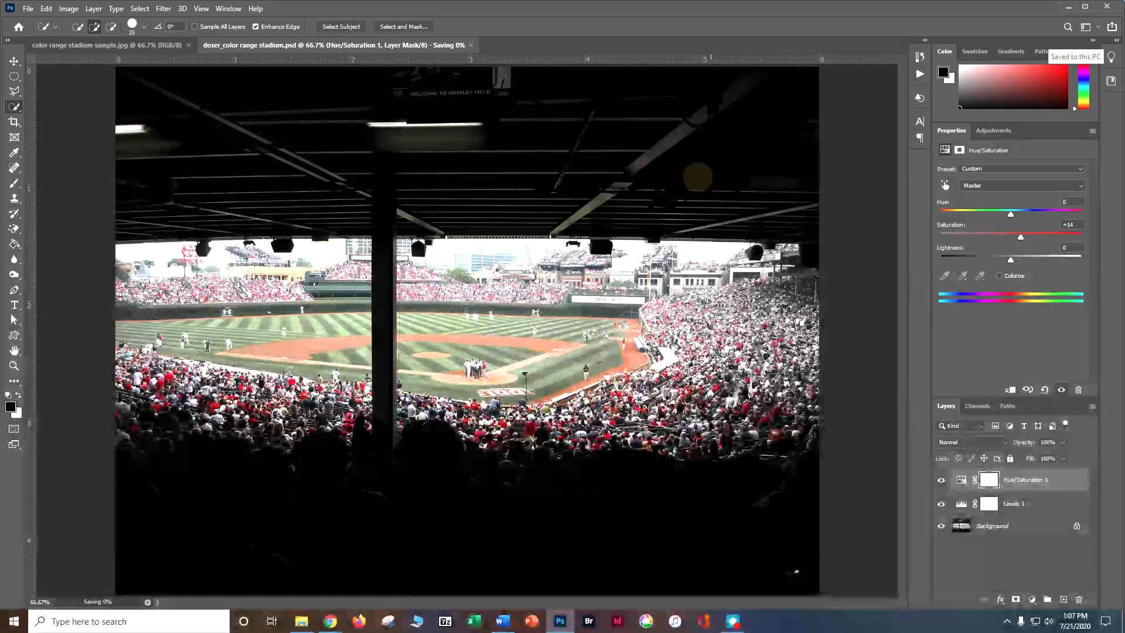